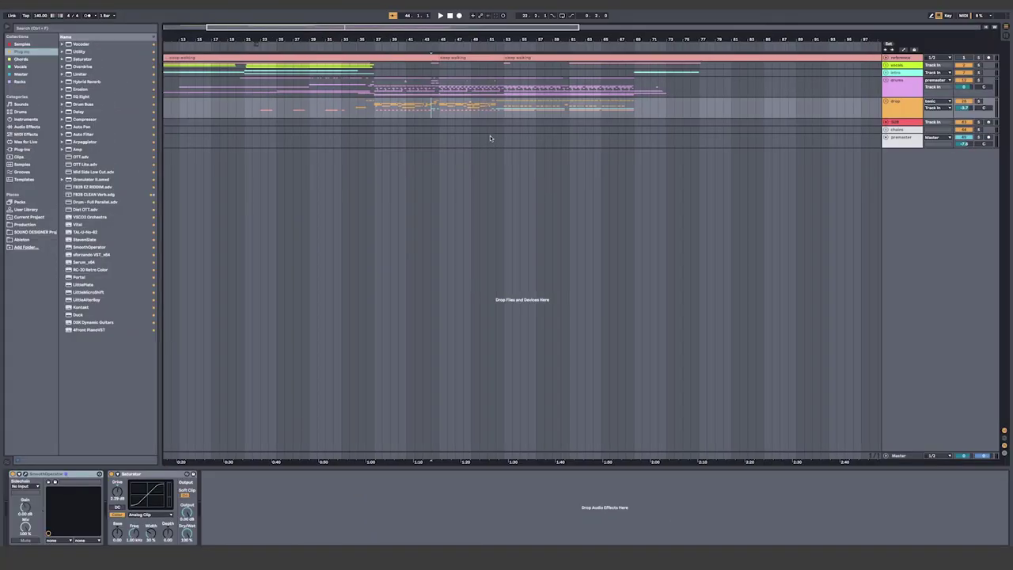
# - Examine the bass tracks inside the expanded drop group in the arrangement
pyautogui.hscroll(-2, 477, 134)
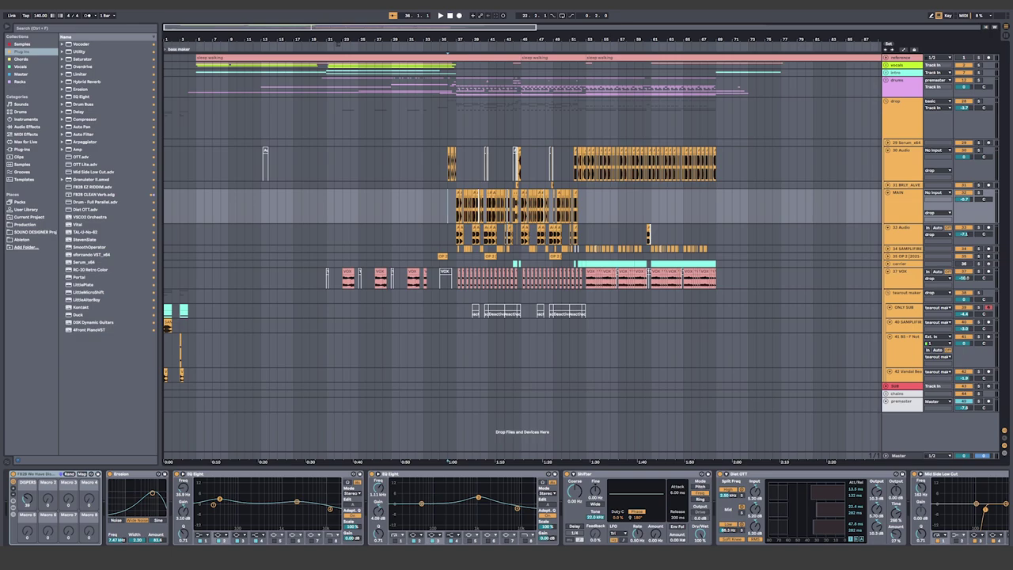
pyautogui.click(728, 226)
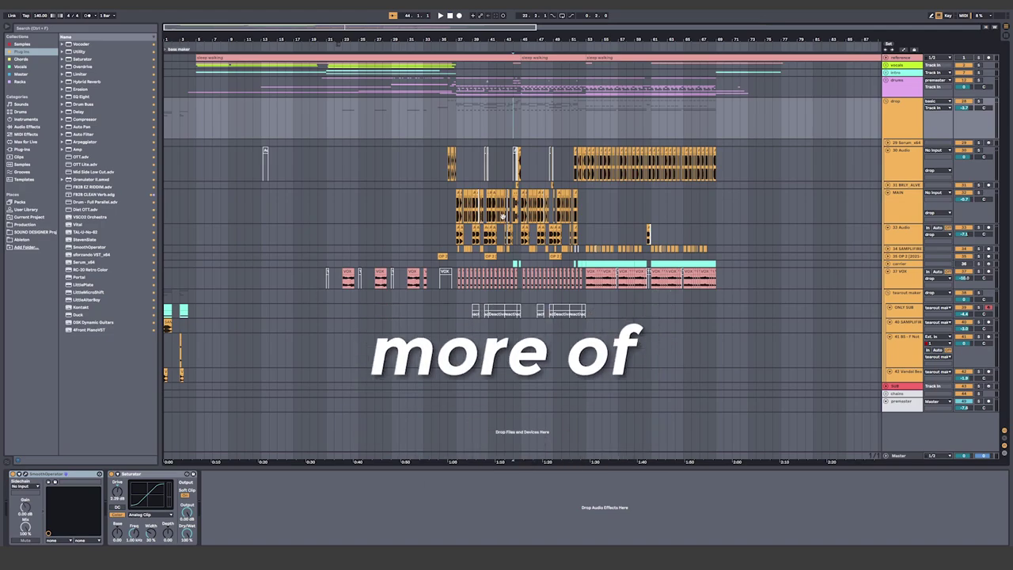
pyautogui.moveTo(493, 216); pyautogui.dragTo(491, 216)
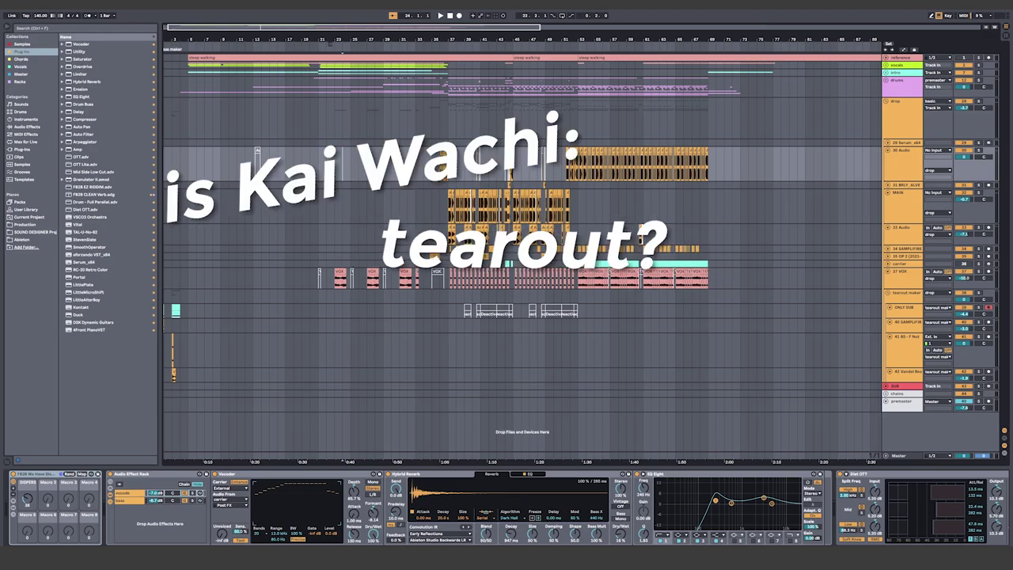
# - Enlarge the ONLY SUB track around its clip at the start of the arrangement and open its Serum instrument
pyautogui.click(434, 232)
pyautogui.moveTo(239, 254); pyautogui.dragTo(361, 218)
pyautogui.scroll(10, 170, 309)
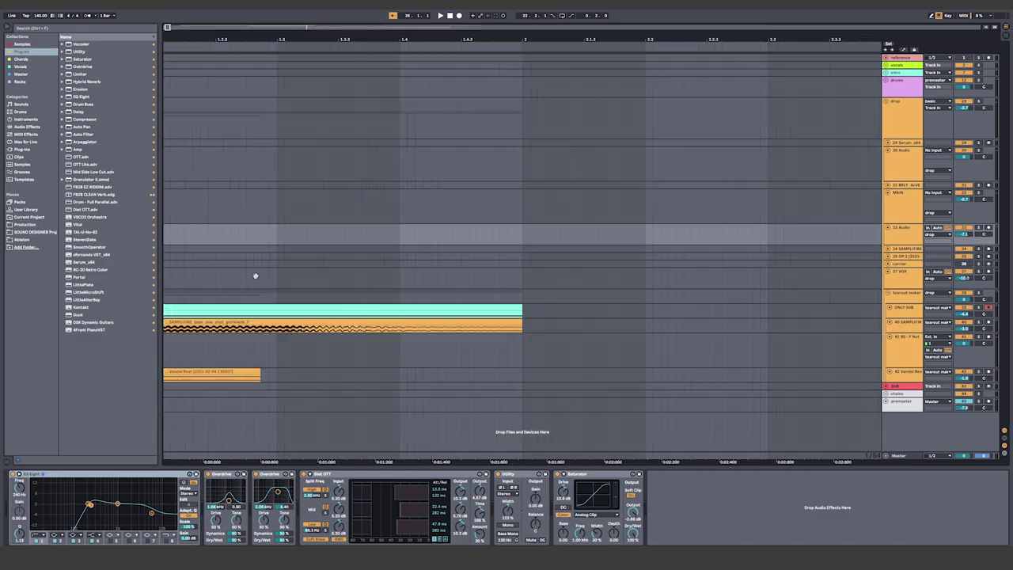
pyautogui.moveTo(255, 276); pyautogui.dragTo(492, 223)
pyautogui.scroll(3, 714, 310)
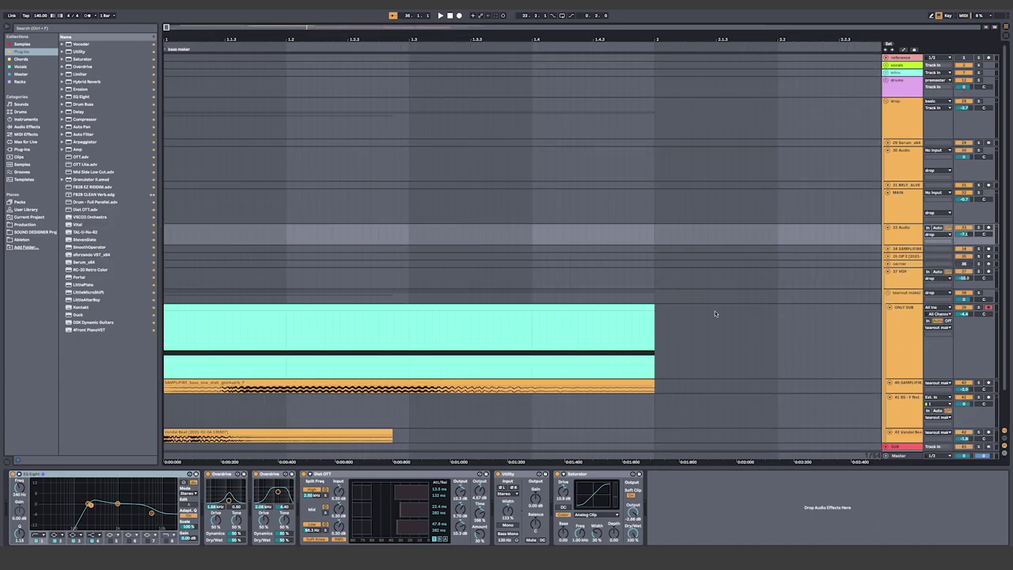
pyautogui.moveTo(284, 310); pyautogui.dragTo(658, 208)
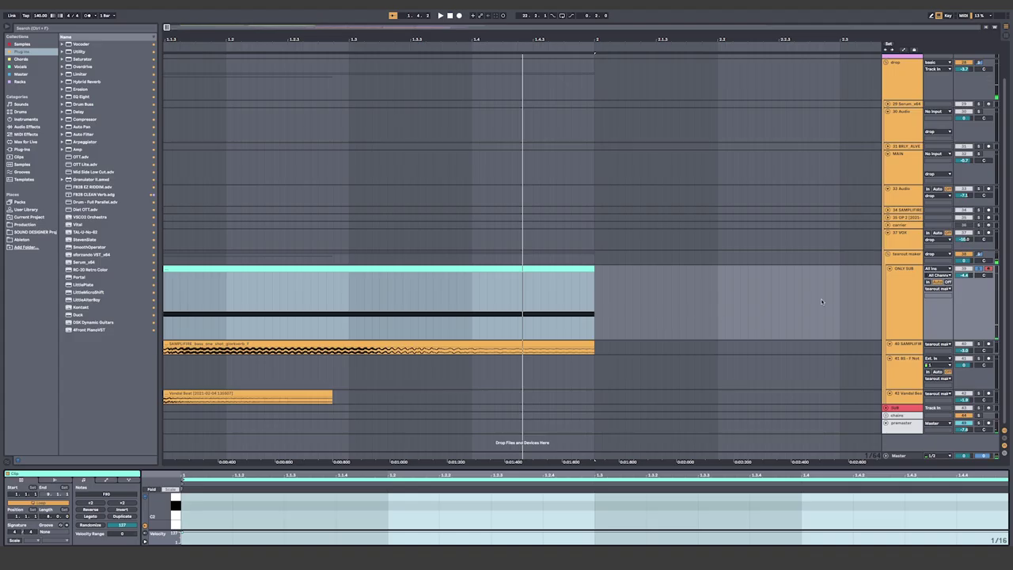
pyautogui.doubleClick(903, 293)
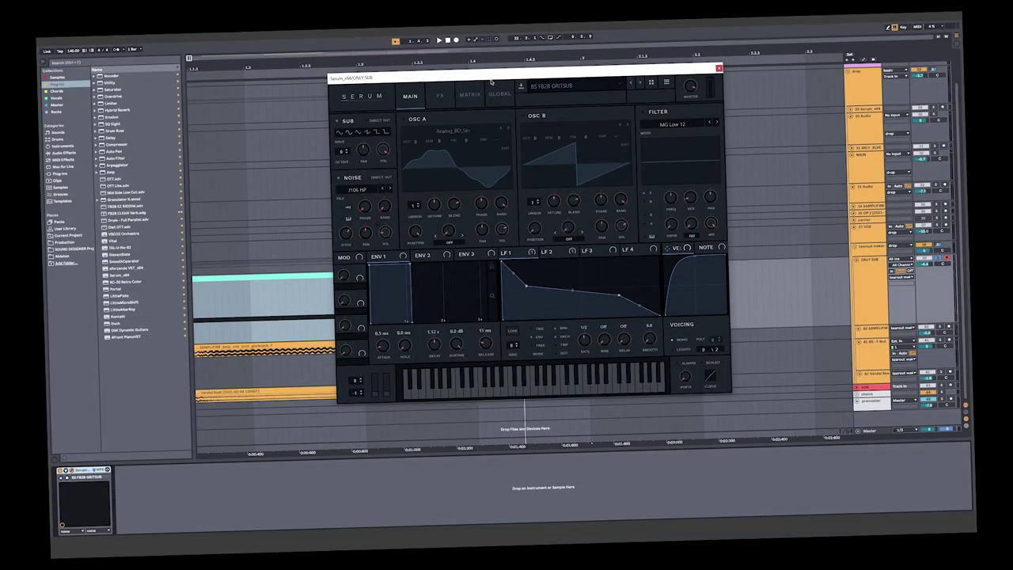
pyautogui.moveTo(498, 54); pyautogui.dragTo(519, 56)
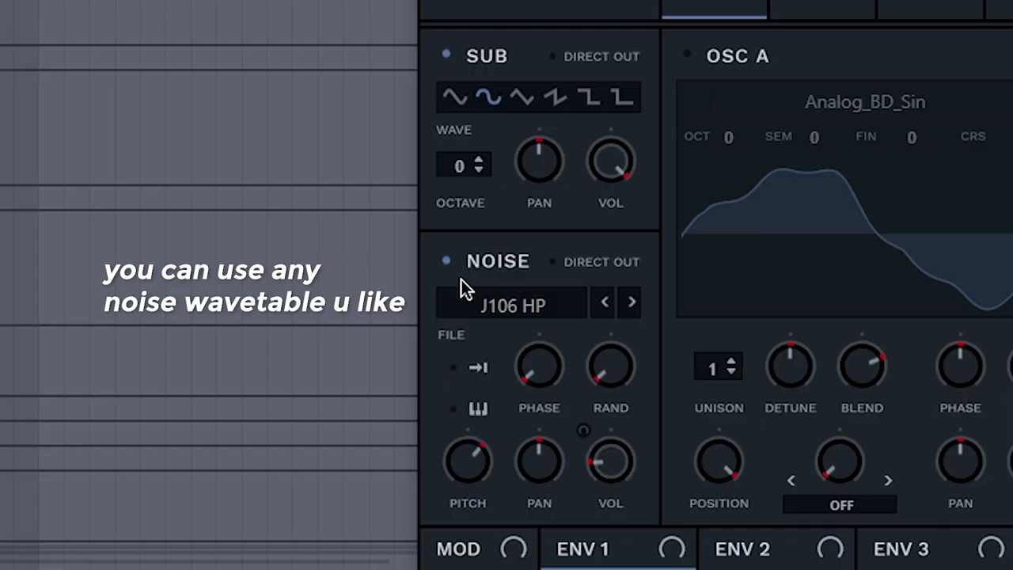
# - Toggle the noise oscillator in Serum to hear its effect and inspect the LFO 1 and LFO 2 curves
pyautogui.click(109, 124)
pyautogui.click(109, 124)
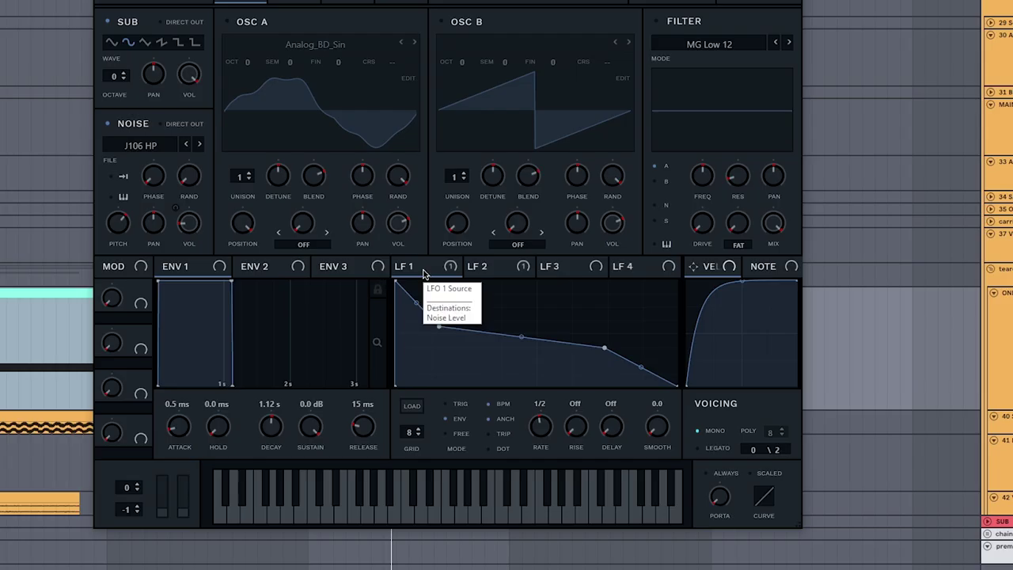
pyautogui.click(424, 273)
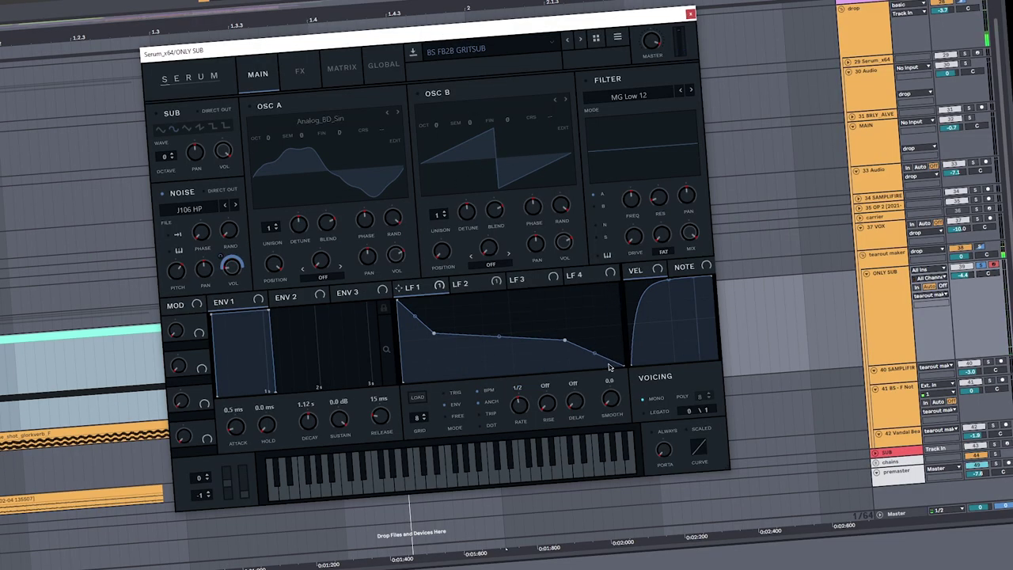
pyautogui.click(448, 285)
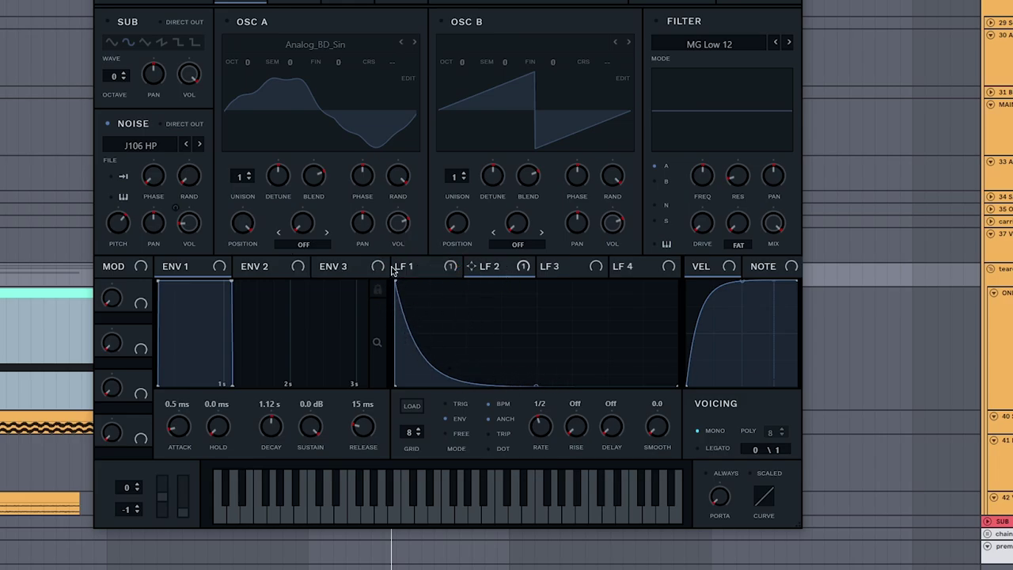
pyautogui.click(294, 2)
pyautogui.click(241, 2)
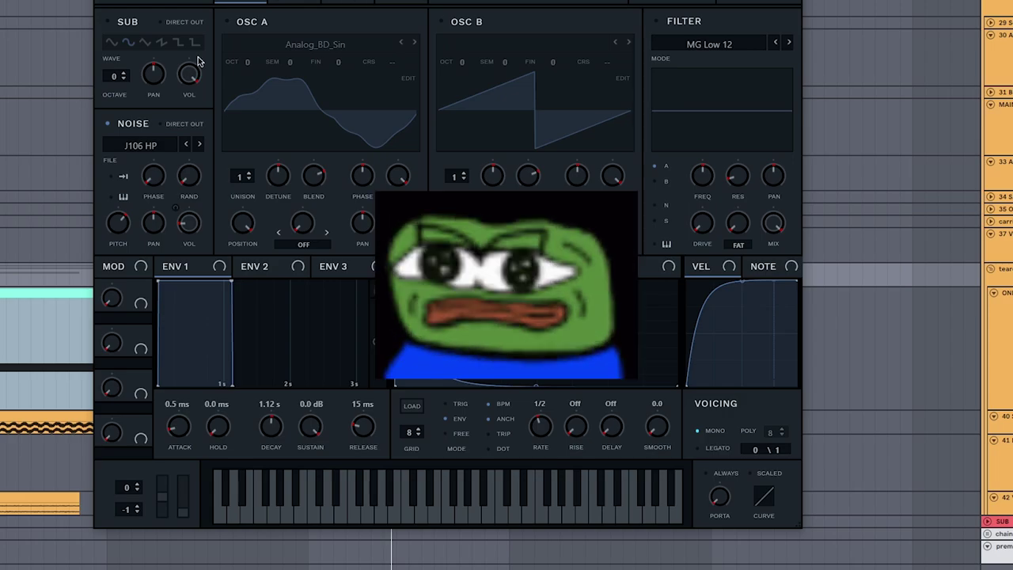
pyautogui.moveTo(472, 266); pyautogui.dragTo(397, 222)
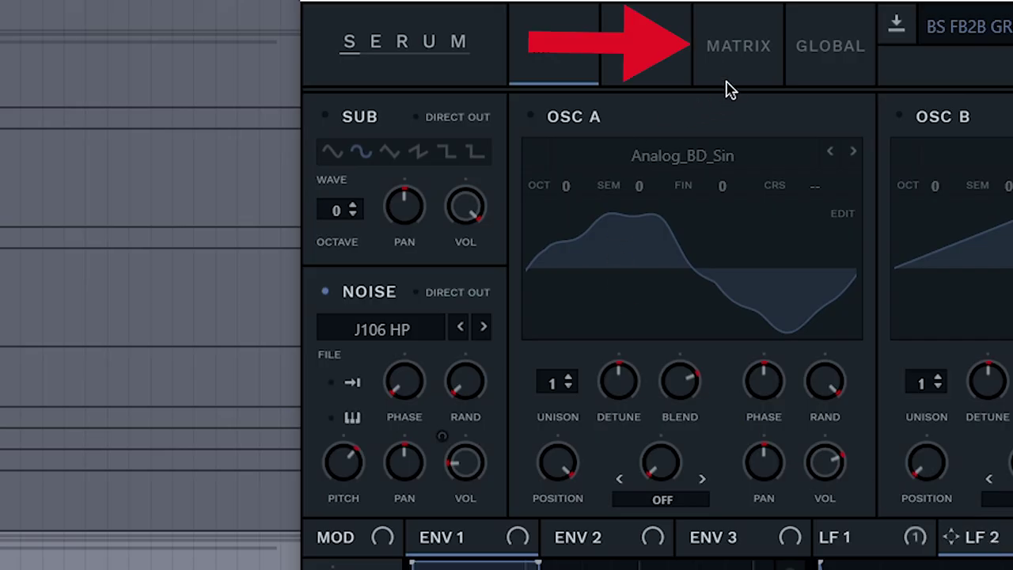
# - Review LFO 2's Mast.Tun target and depth in Serum's modulation matrix, and look over the PHAT RACK device chain
pyautogui.click(341, 1)
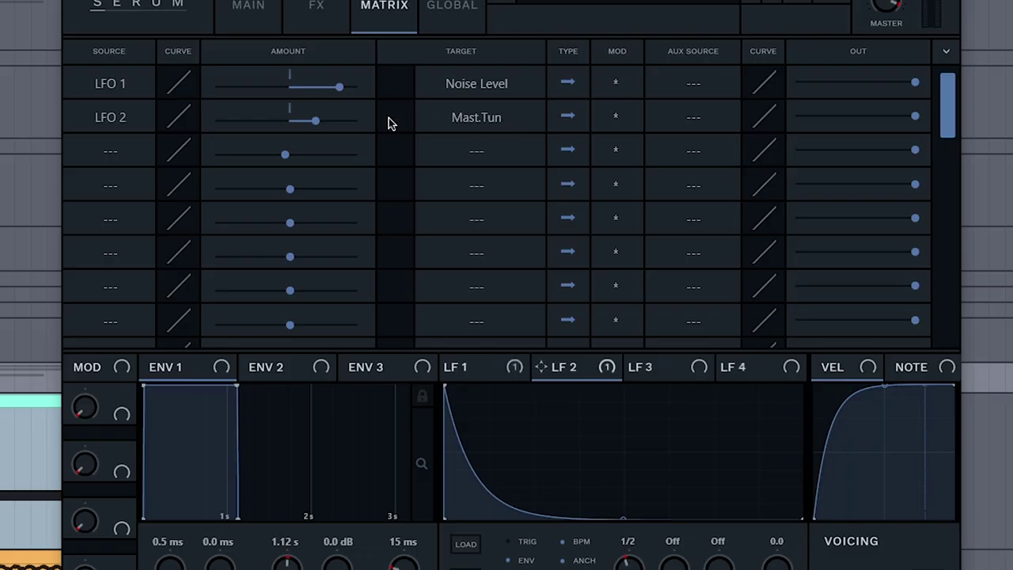
pyautogui.click(492, 119)
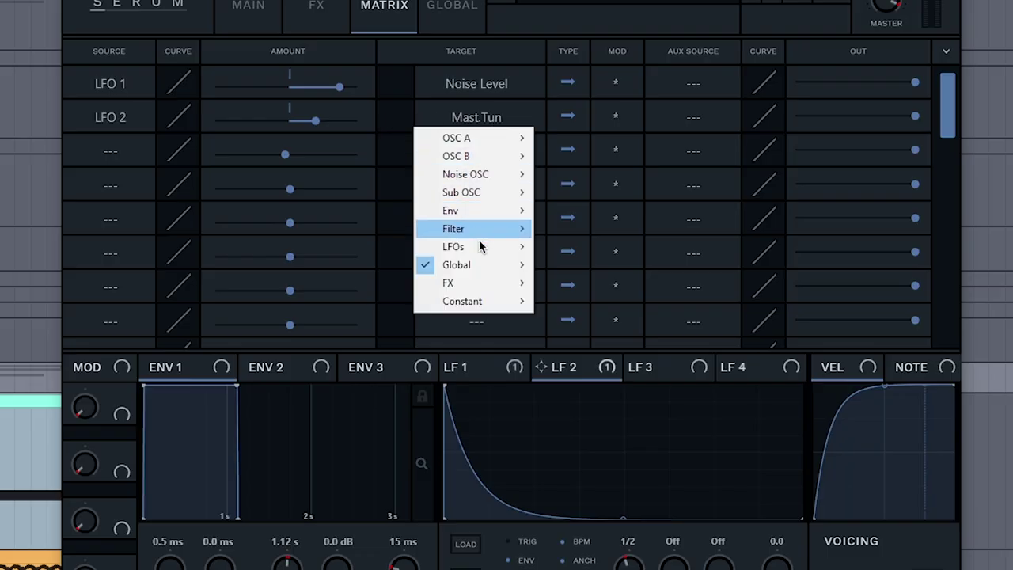
pyautogui.moveTo(473, 268)
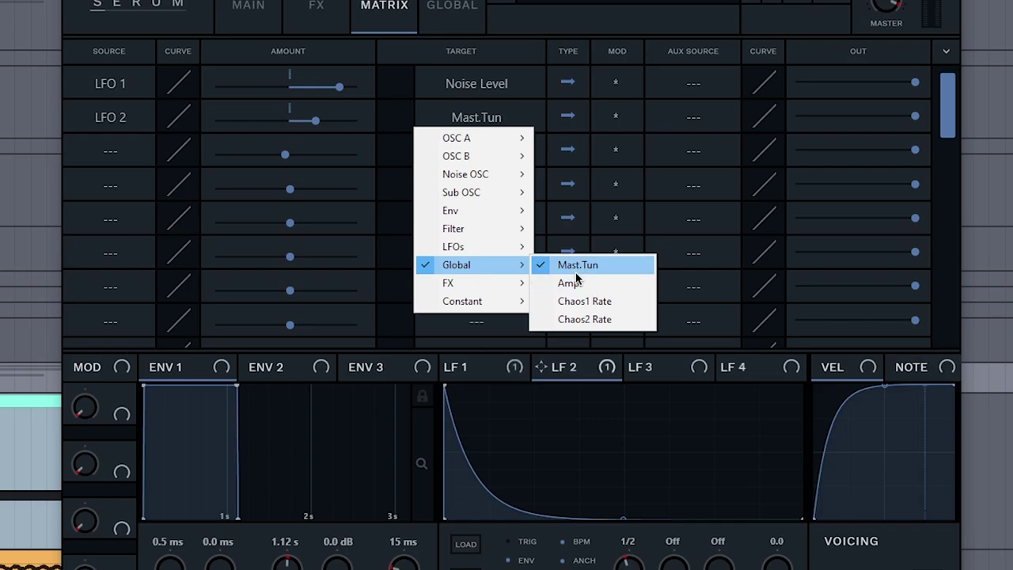
pyautogui.click(387, 120)
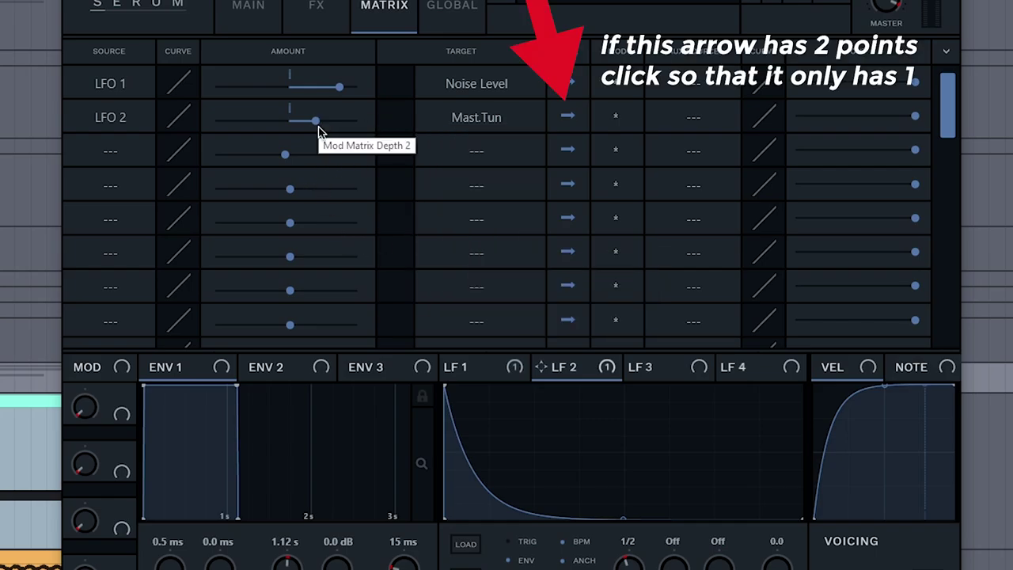
pyautogui.moveTo(319, 127)
pyautogui.mouseDown()
pyautogui.moveTo(288, 128)
pyautogui.moveTo(315, 127)
pyautogui.mouseUp()
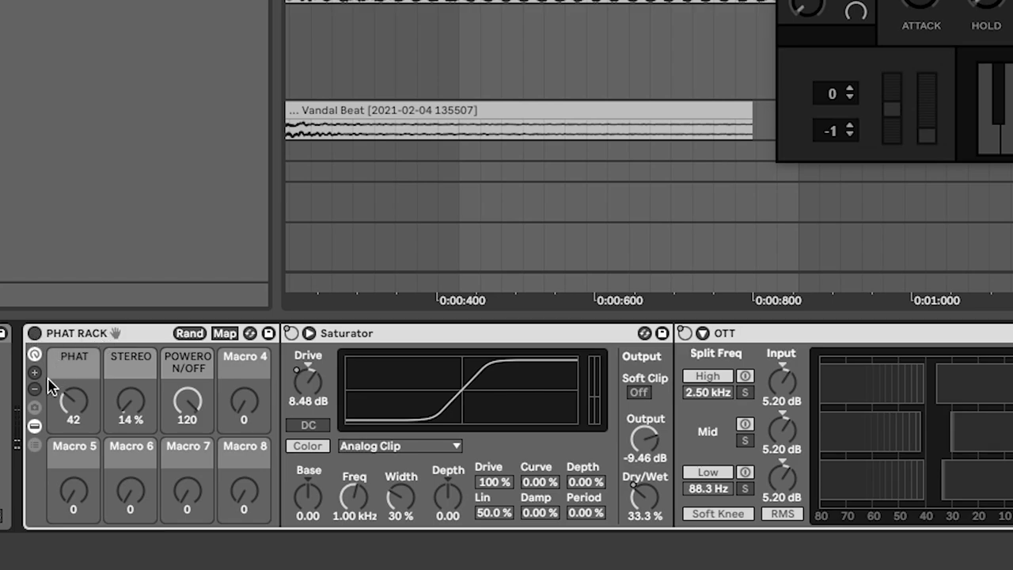
pyautogui.click(34, 426)
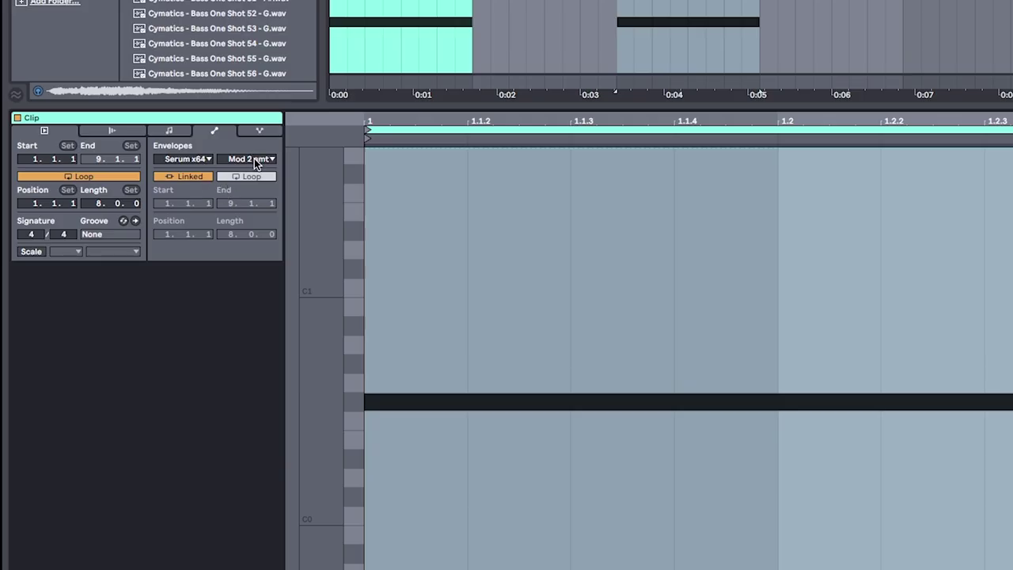
# - Display the MIDI Ctrl Pitch Bend envelope of the ONLY SUB clip
pyautogui.click(251, 159)
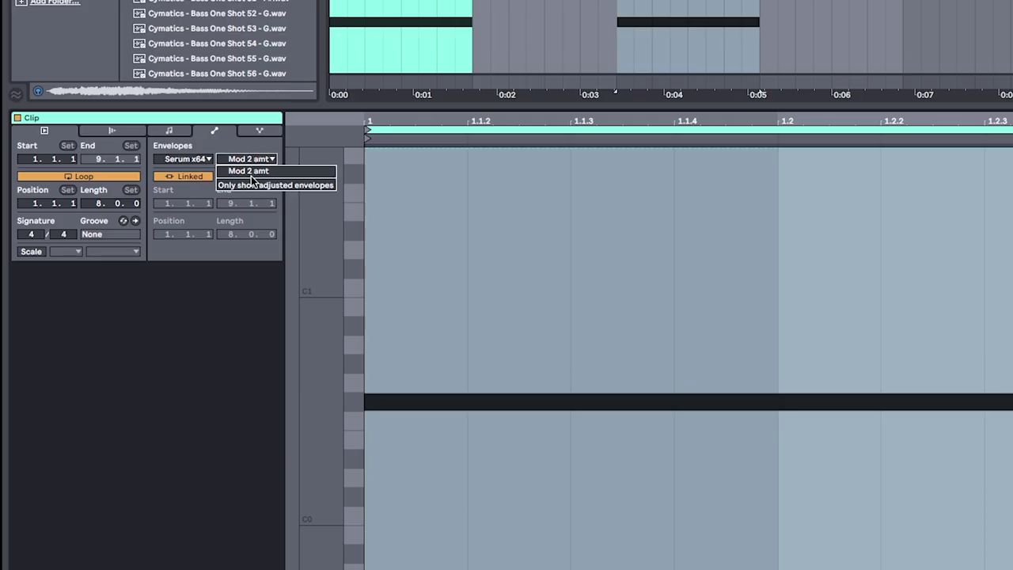
pyautogui.click(188, 161)
pyautogui.click(188, 171)
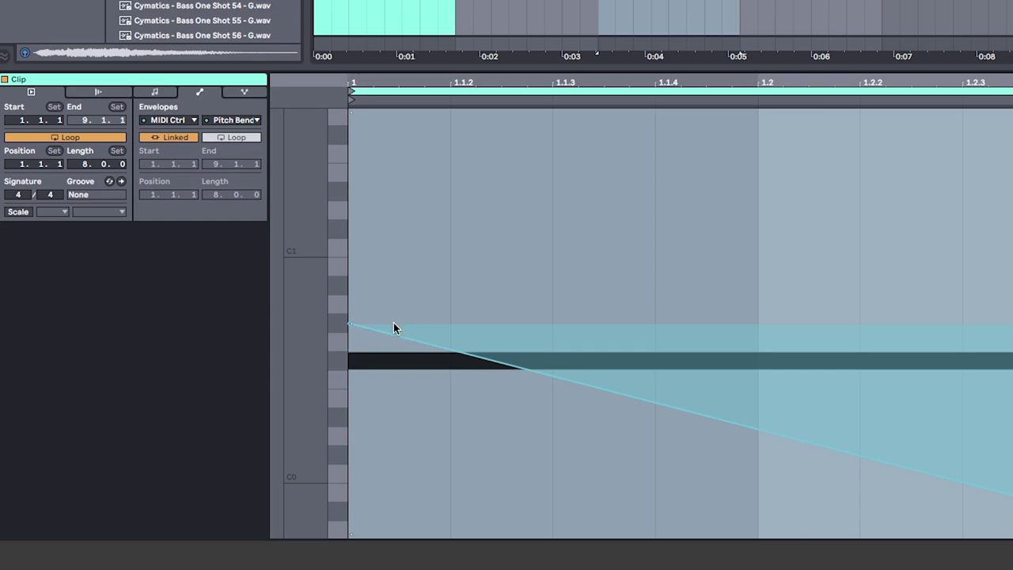
# - Check the clip's F#0 note against the piano keys and return to its pitch bend envelope
pyautogui.click(152, 93)
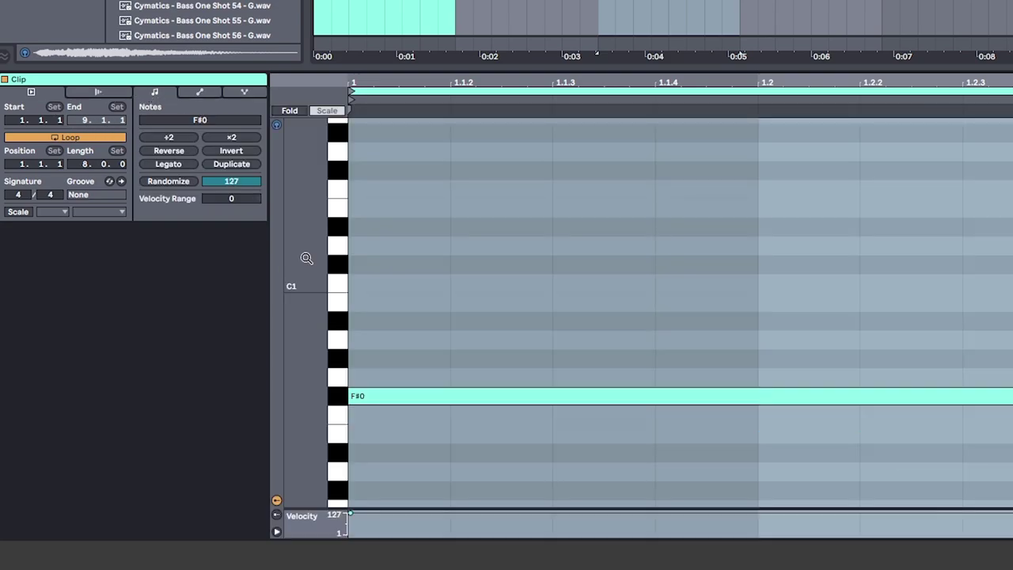
pyautogui.click(335, 400)
pyautogui.click(337, 401)
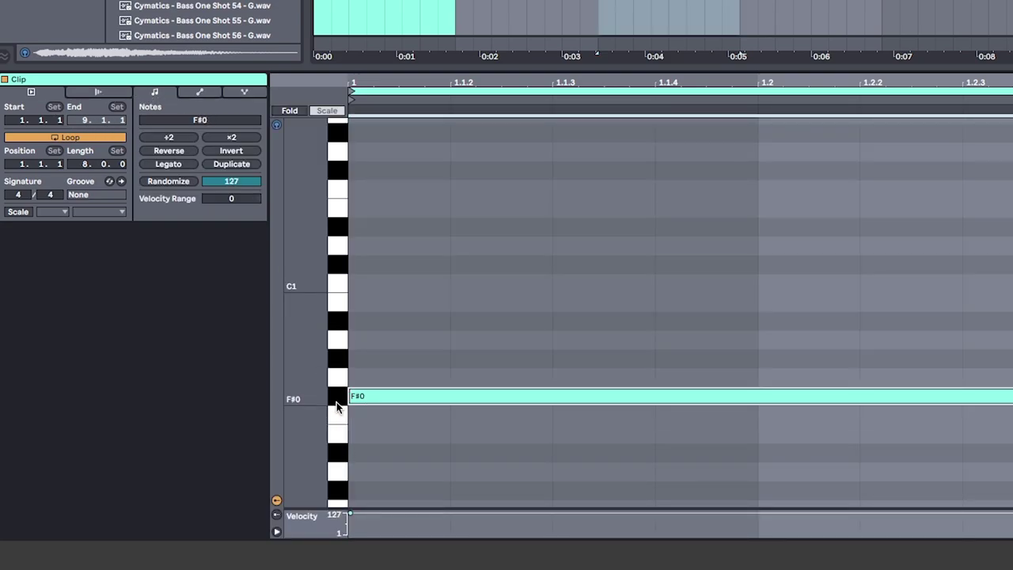
pyautogui.click(333, 416)
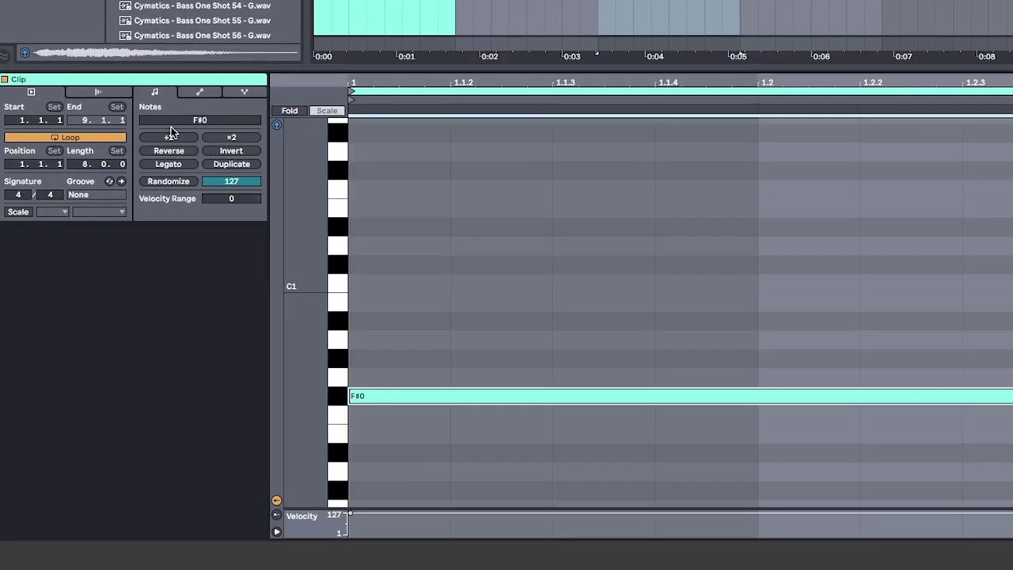
pyautogui.click(207, 92)
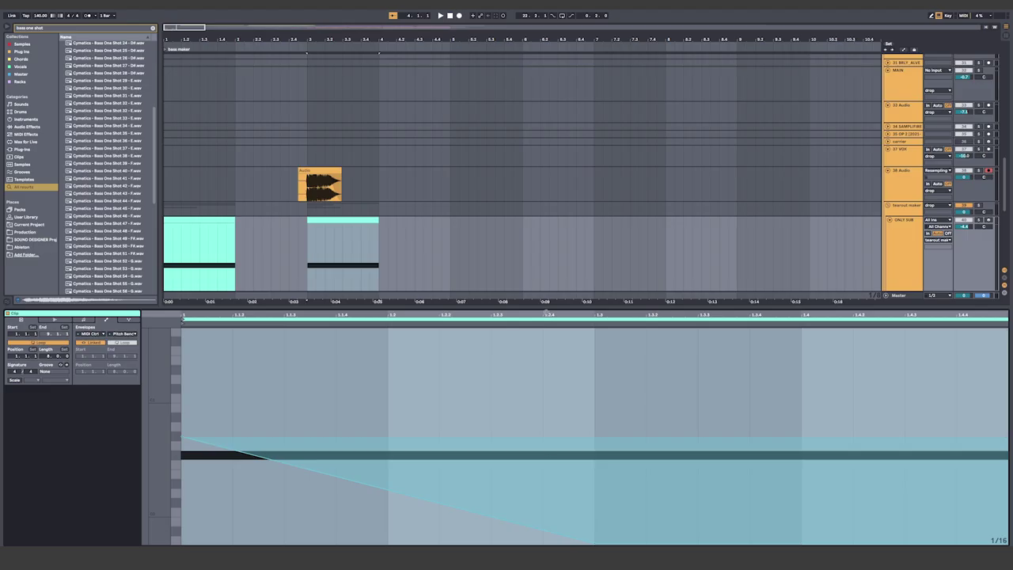
# - Play back the bass layers in the arrangement
pyautogui.moveTo(702, 235); pyautogui.dragTo(441, 233)
pyautogui.moveTo(463, 307); pyautogui.dragTo(475, 467)
pyautogui.moveTo(546, 353); pyautogui.dragTo(413, 280)
pyautogui.press('space')
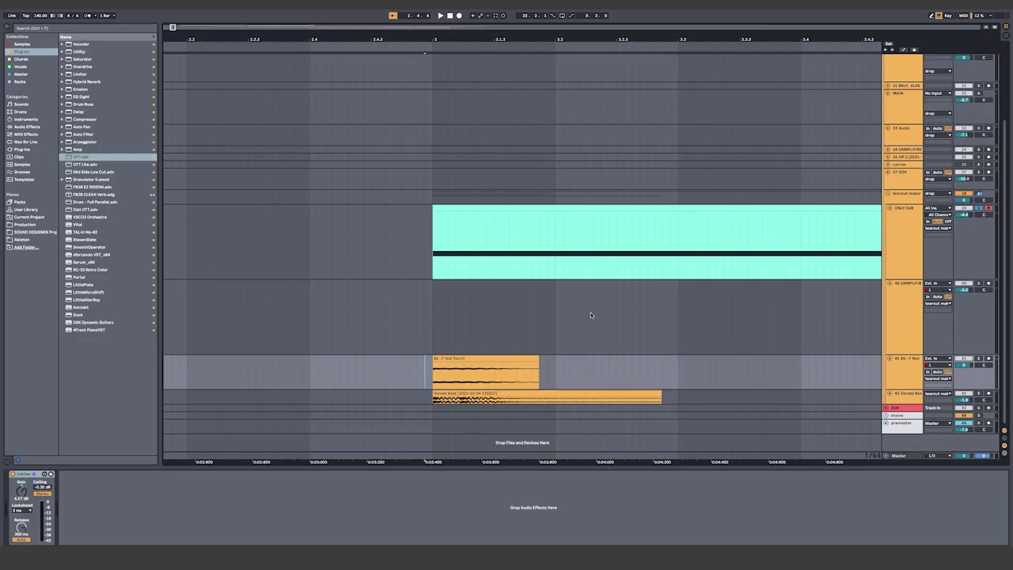
# - Select the empty SAMPLIFIRE track below the sub and search the browser for "bass one shot"
pyautogui.click(593, 315)
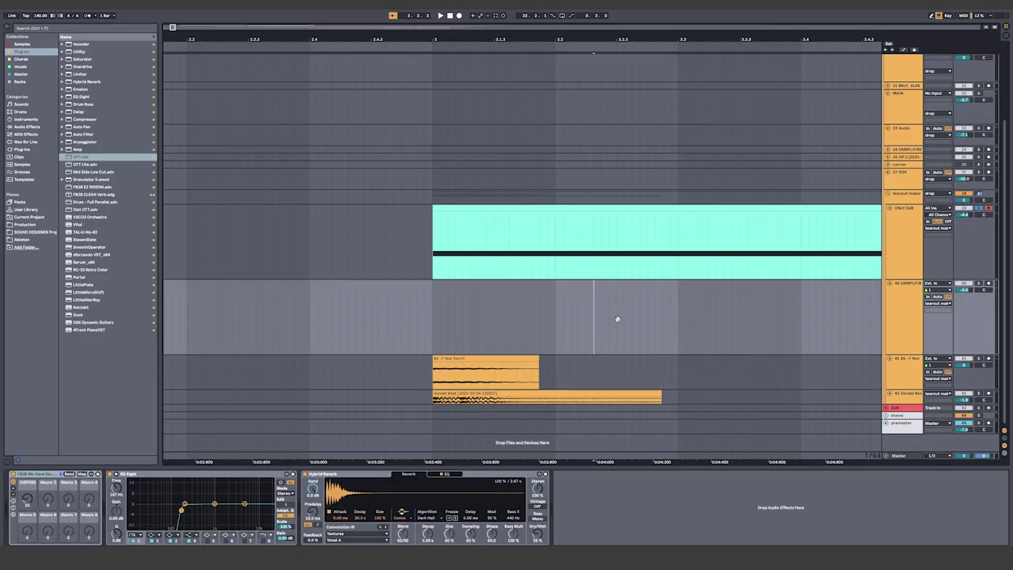
pyautogui.moveTo(568, 320); pyautogui.dragTo(506, 319)
pyautogui.click(899, 298)
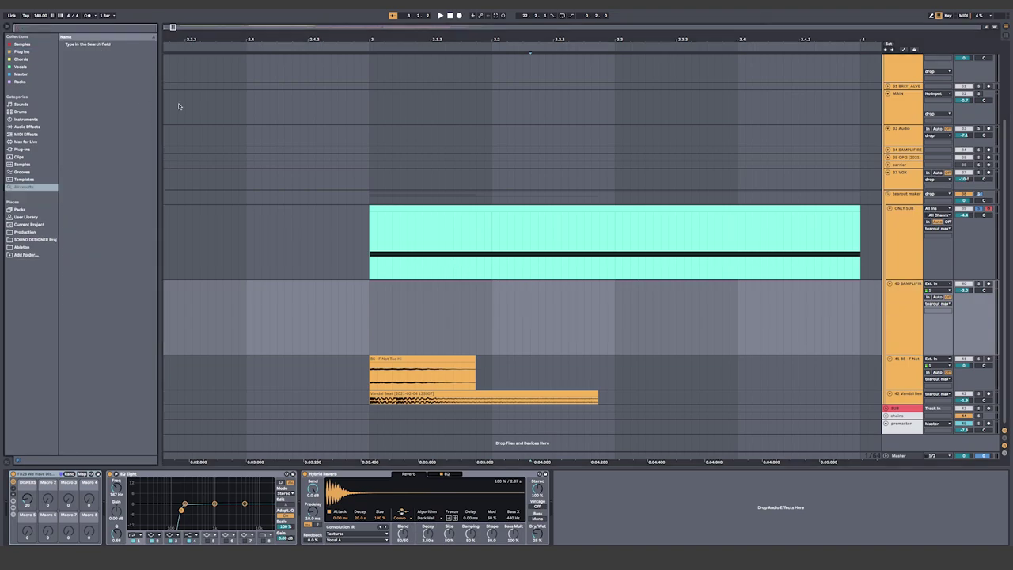
pyautogui.write('shot')
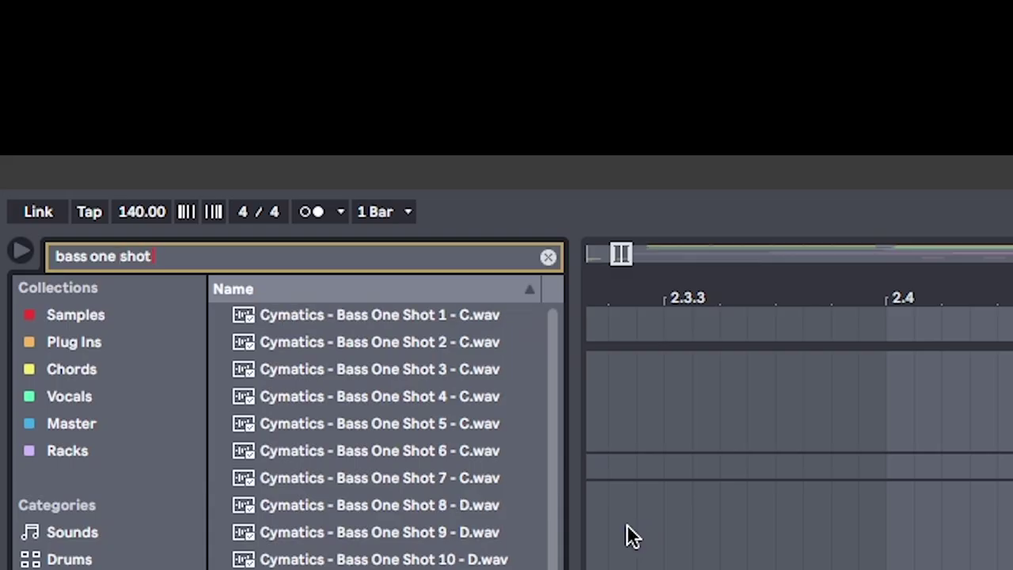
# - Place the Cymatics - Bass One Shot 31 - E sample on the SAMPLIFIRE track at the start of the sub clip
pyautogui.click(367, 455)
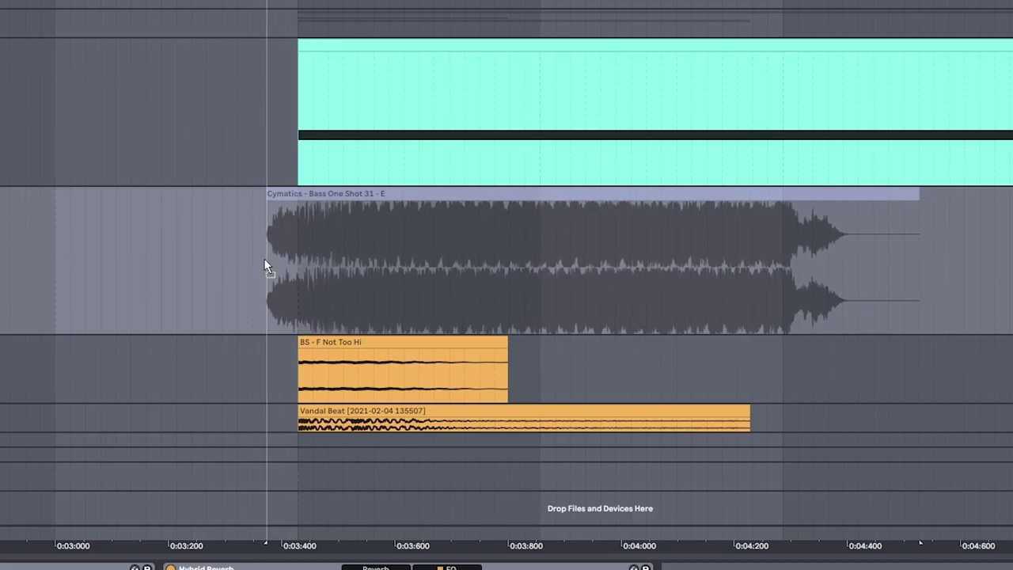
pyautogui.moveTo(265, 259); pyautogui.dragTo(262, 258)
pyautogui.moveTo(293, 192); pyautogui.dragTo(321, 208)
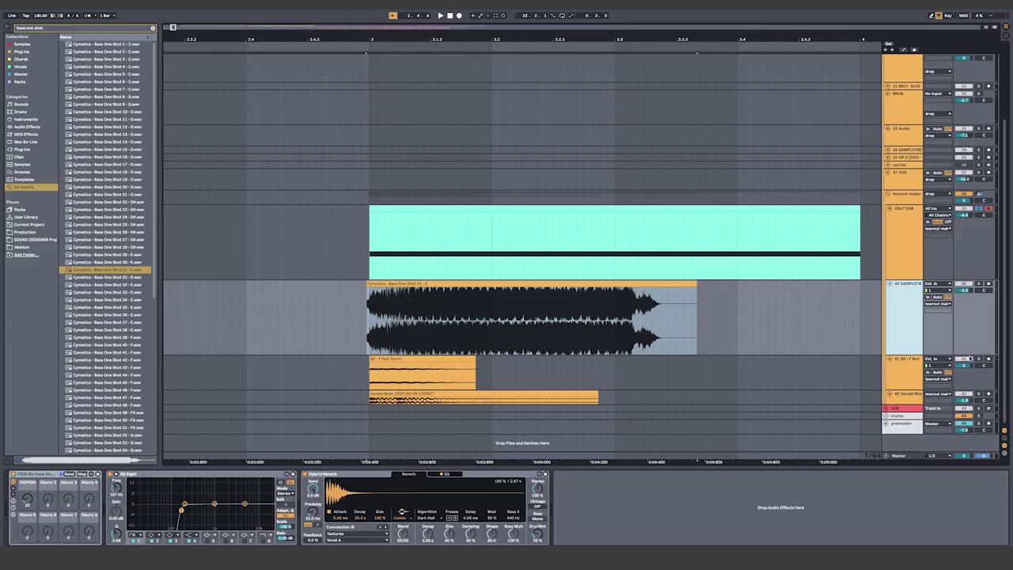
# - Deactivate the BS - F Not Too Hi track and play the one shot together with the sub from bar 3
pyautogui.click(964, 359)
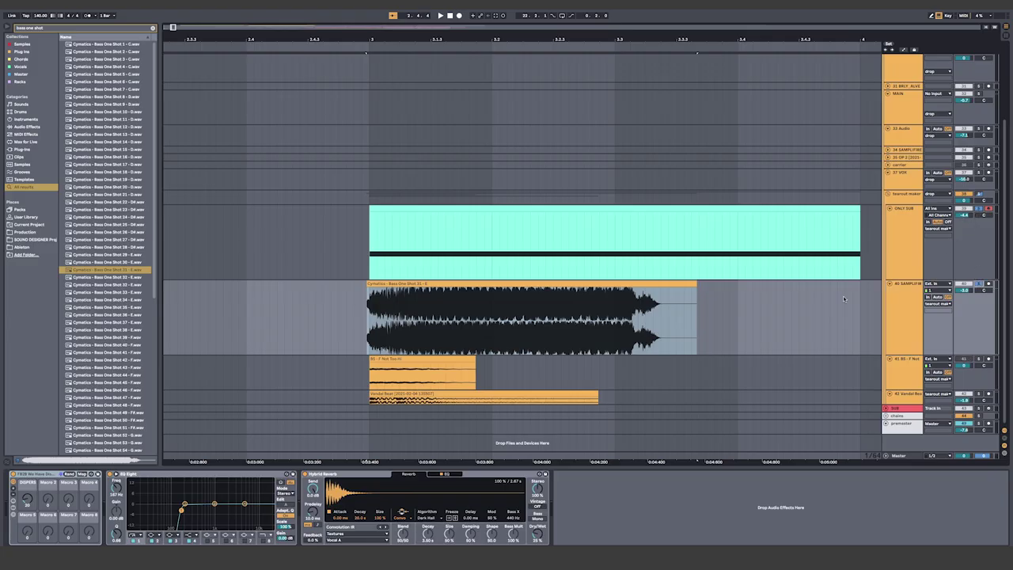
pyautogui.click(359, 270)
pyautogui.press('space')
pyautogui.press('space')
pyautogui.click(223, 273)
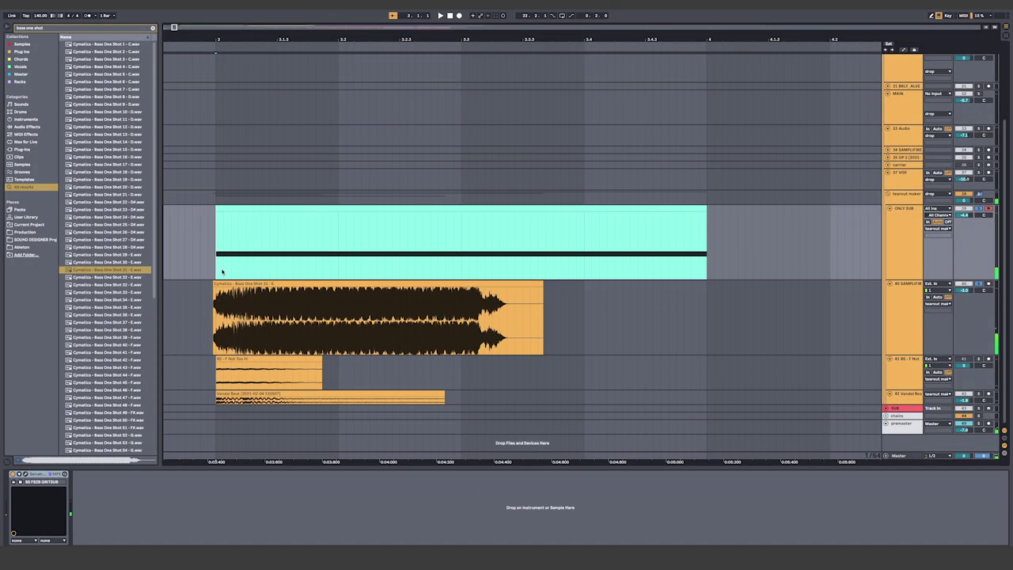
pyautogui.press('space')
pyautogui.press('space')
# - Replace the one shot on the SAMPLIFIRE track with SAMPLIFIRE_bass_one_shot_signatune_D# near the start of the sub clip
pyautogui.moveTo(154, 266); pyautogui.dragTo(156, 421)
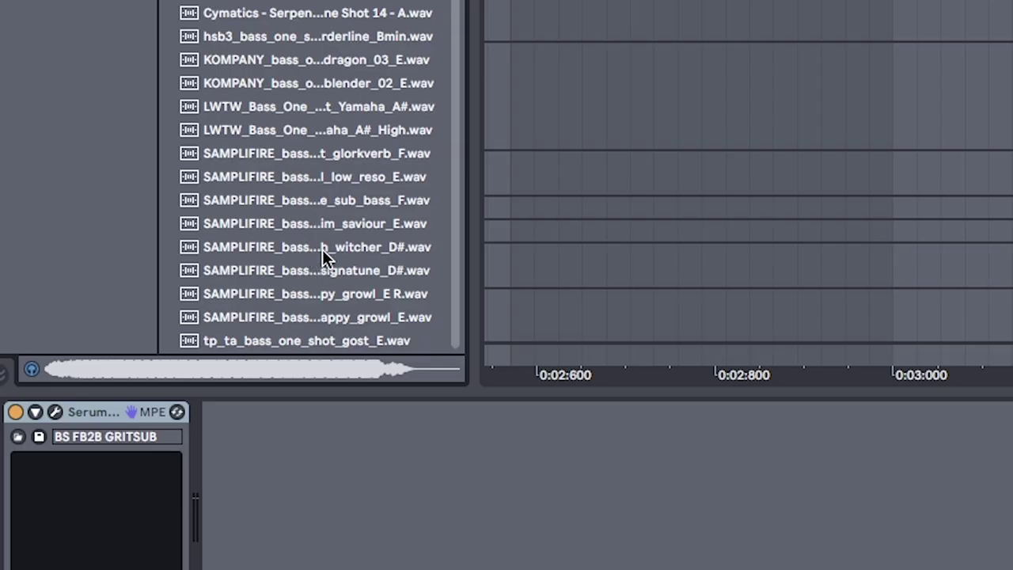
pyautogui.click(310, 270)
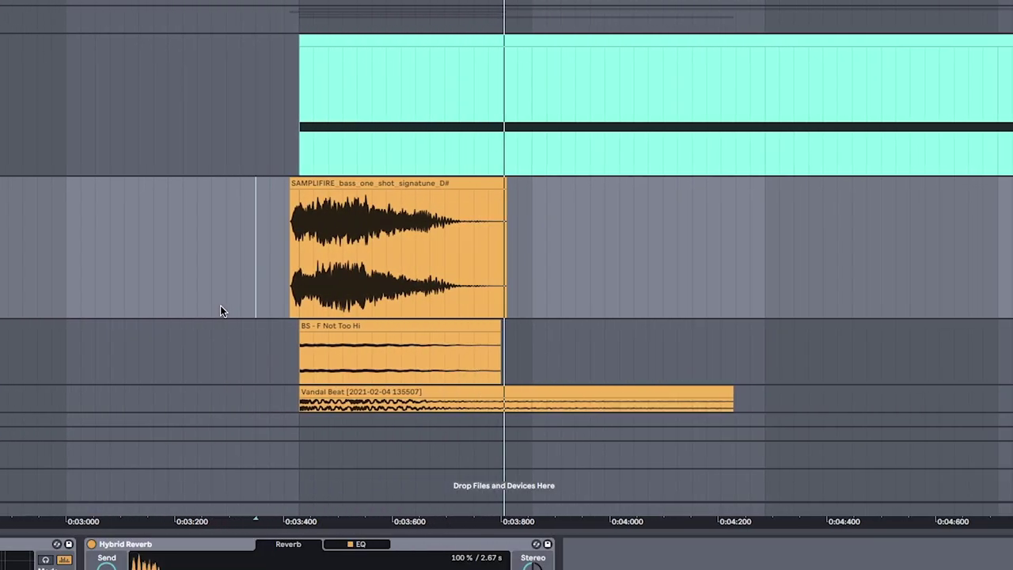
# - Activate the FB2B We Have Dis... rack on the SAMPLIFIRE track and raise its DISPERS macro to about 21
pyautogui.hscroll(-3, 221, 306)
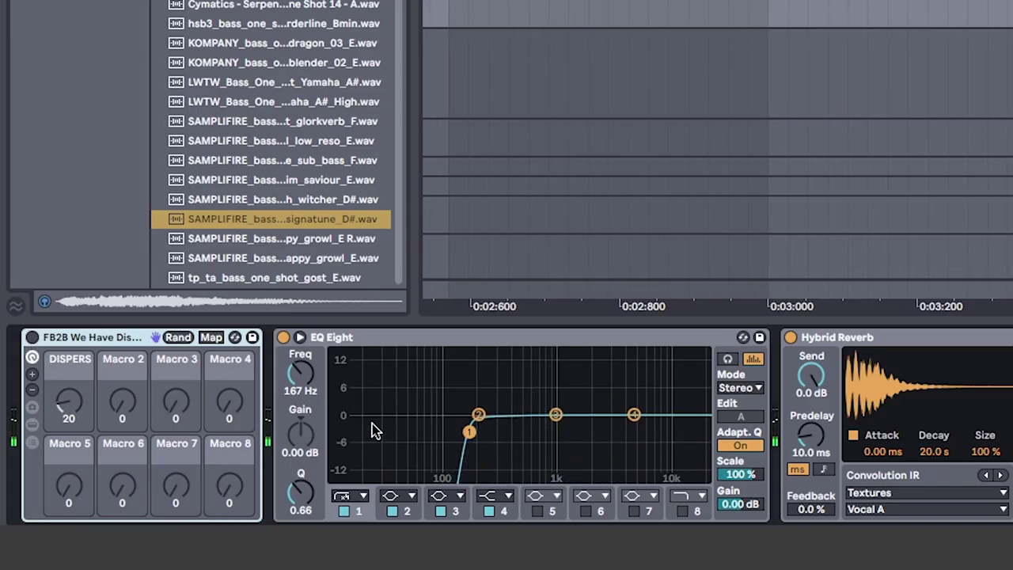
pyautogui.click(73, 402)
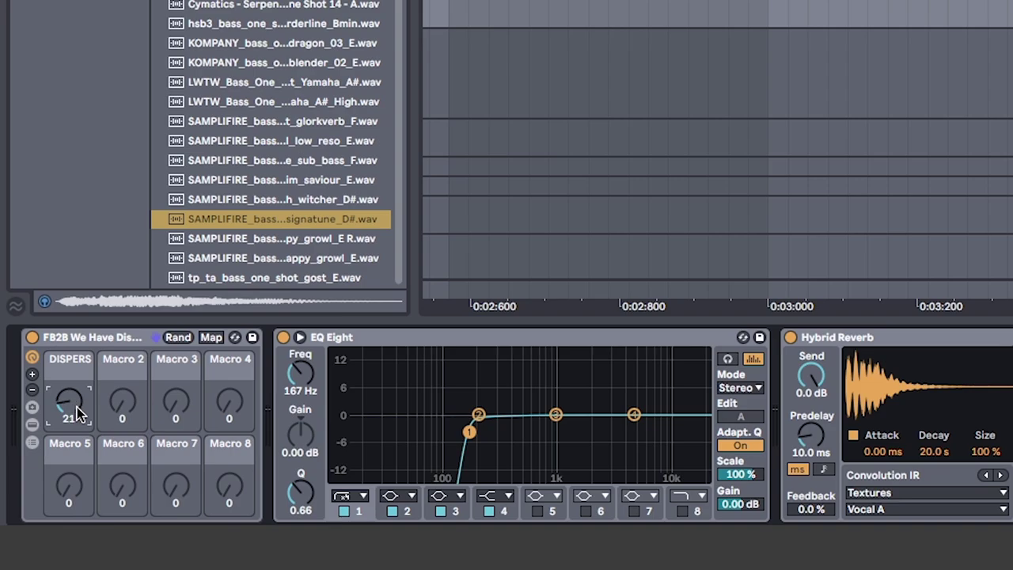
pyautogui.moveTo(77, 406)
pyautogui.mouseDown()
pyautogui.moveTo(78, 390)
pyautogui.moveTo(77, 402)
pyautogui.mouseUp()
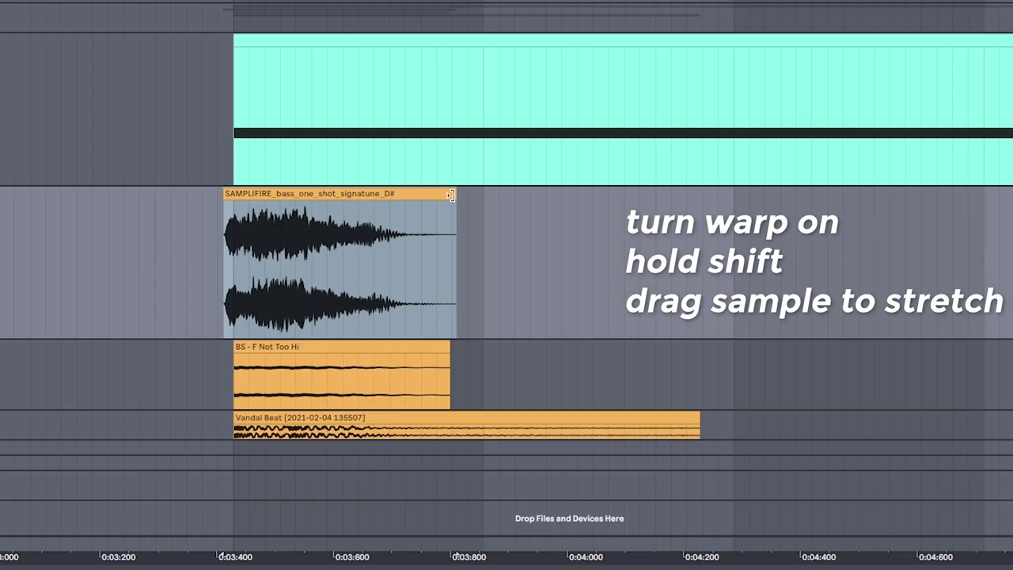
# - Stretch the warped SAMPLIFIRE one shot to end near 0:04:000 and set its warp mode to Tones with grain size 16.81
pyautogui.moveTo(460, 197); pyautogui.dragTo(594, 198)
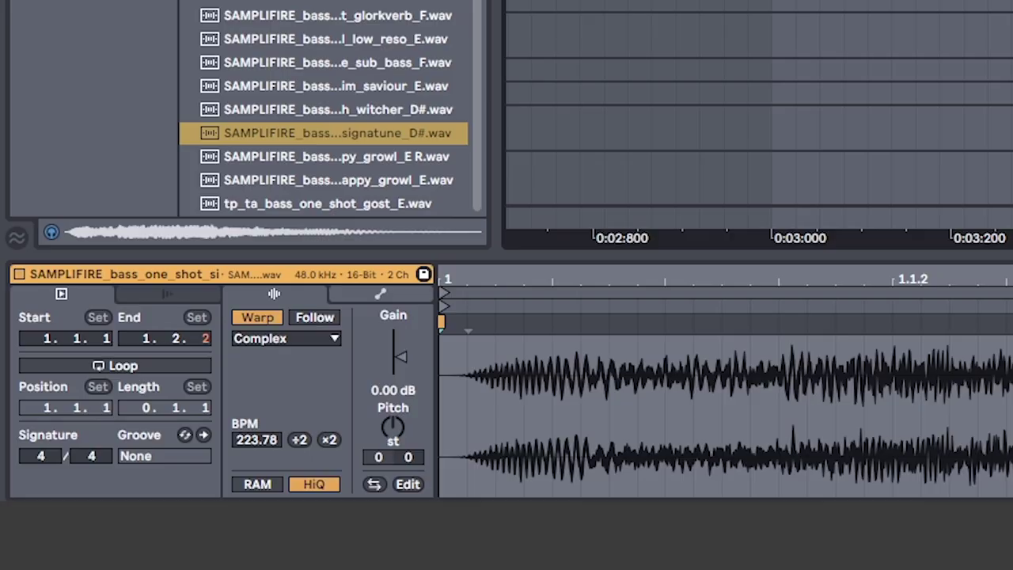
pyautogui.click(285, 338)
pyautogui.click(313, 394)
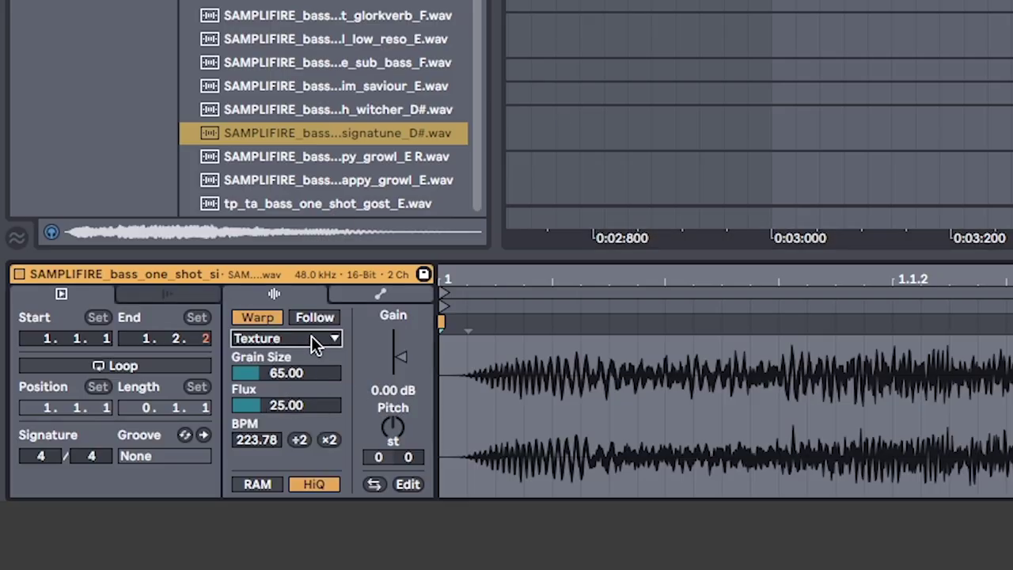
pyautogui.click(311, 336)
pyautogui.click(305, 378)
pyautogui.moveTo(285, 380); pyautogui.dragTo(292, 410)
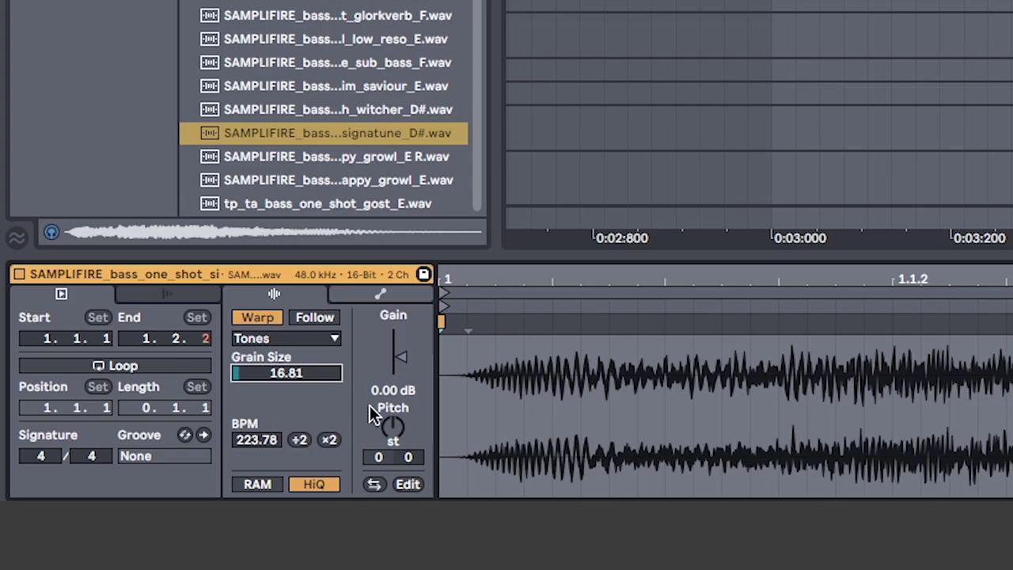
# - Enlarge the Vandal Beat track below the one shots to inspect its waveform
pyautogui.hscroll(-3, 735, 151)
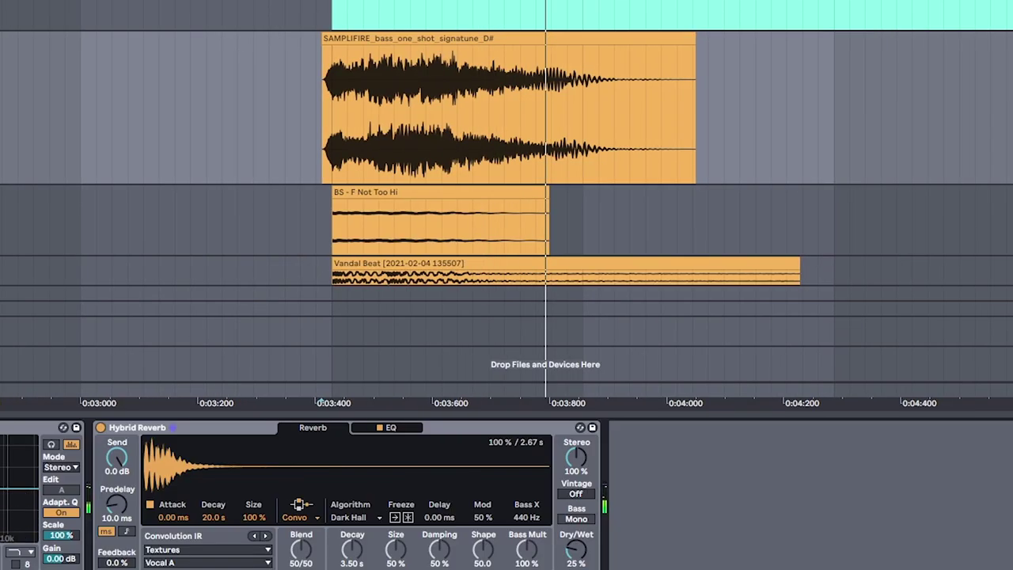
pyautogui.scroll(4, 990, 266)
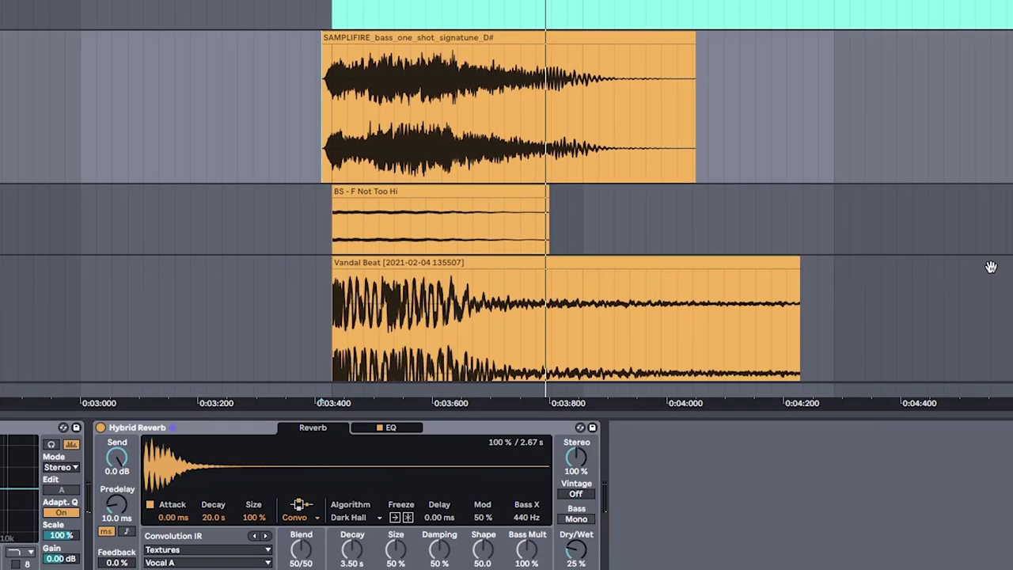
pyautogui.scroll(-3, 990, 267)
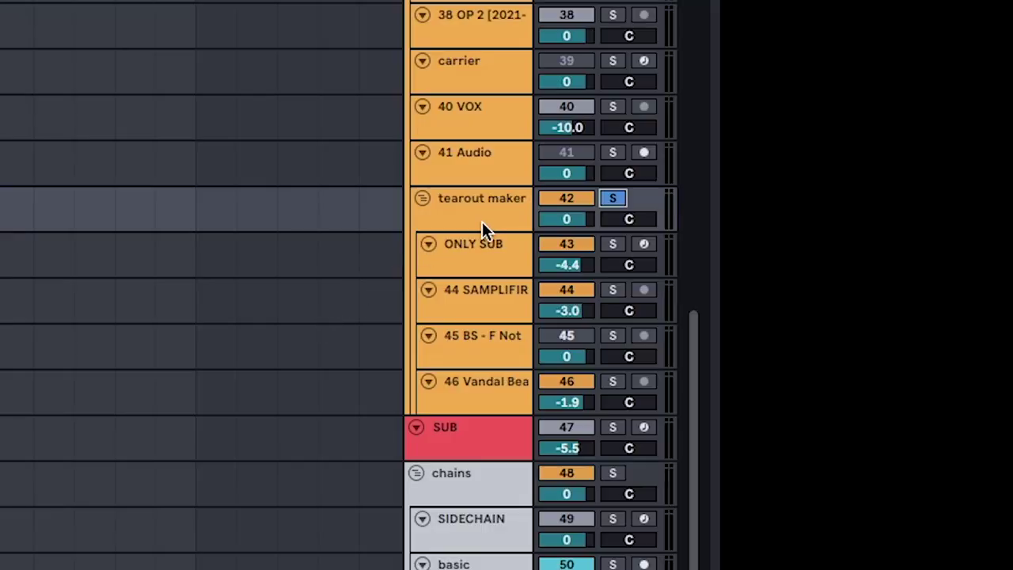
# - Show the track routing settings and insert an audio track between 41 Audio and the tearout maker group, with Resampling as input
pyautogui.click(466, 213)
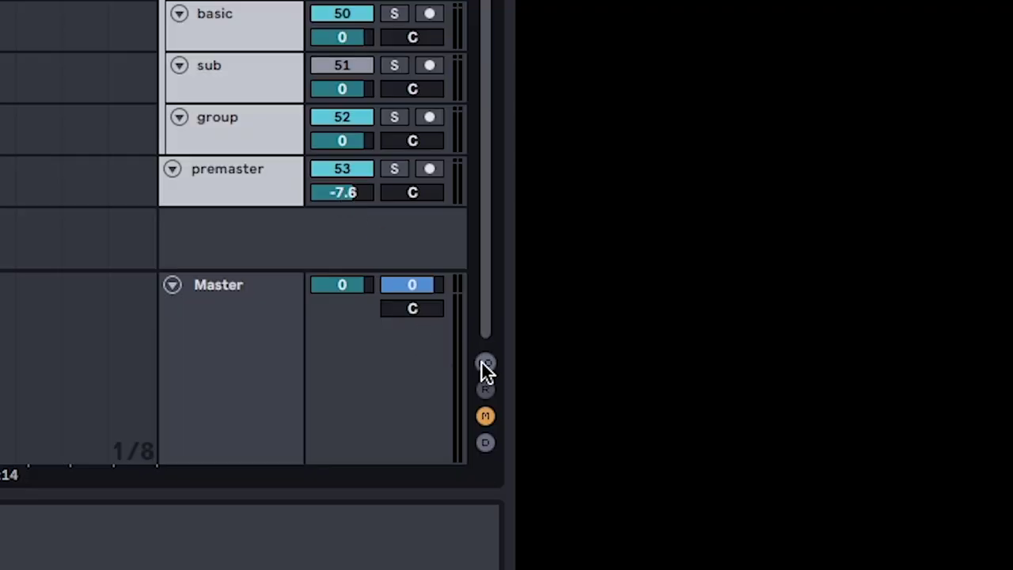
pyautogui.click(481, 362)
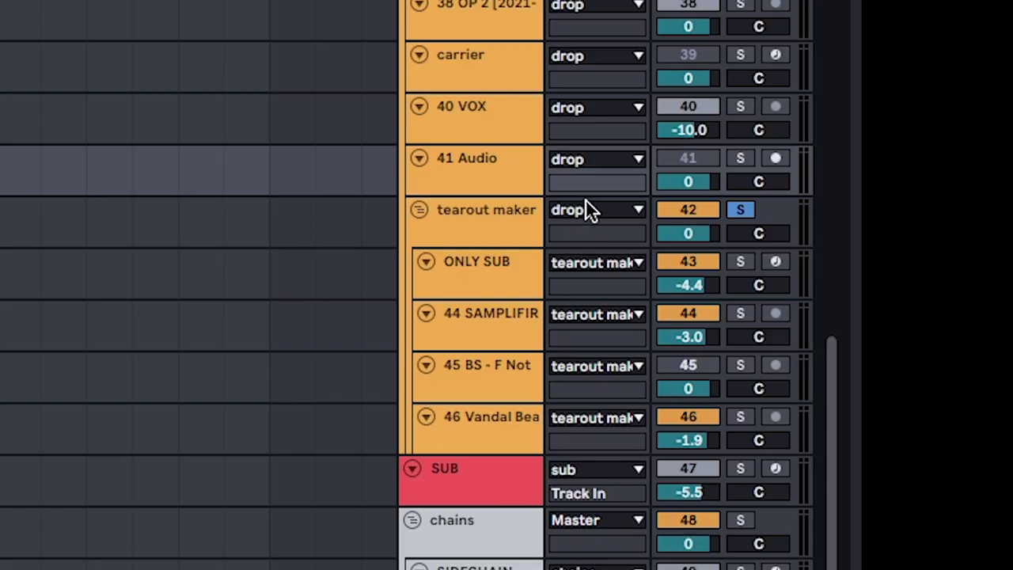
pyautogui.click(464, 174)
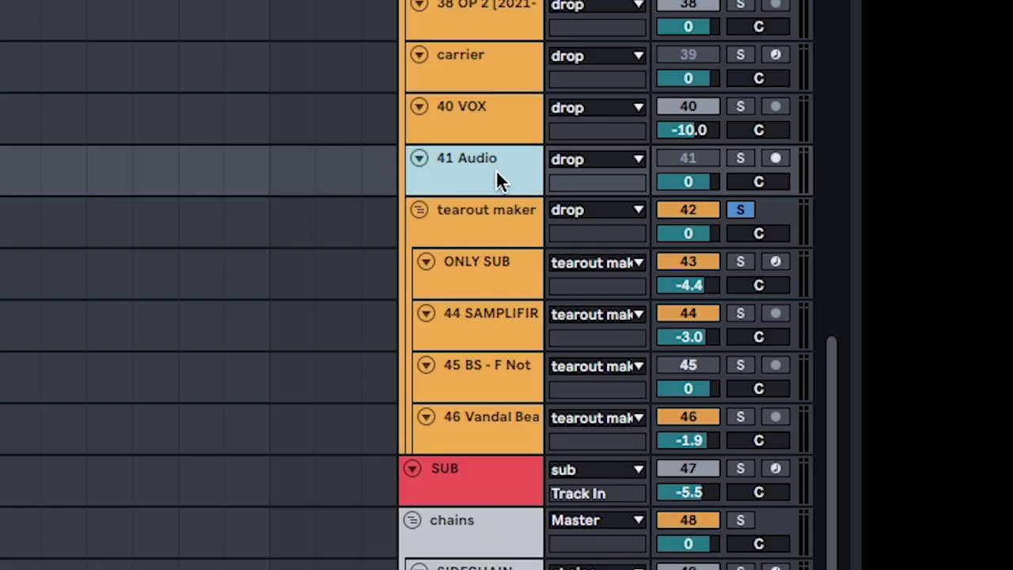
pyautogui.hotkey('ctrl', 't')
pyautogui.click(597, 210)
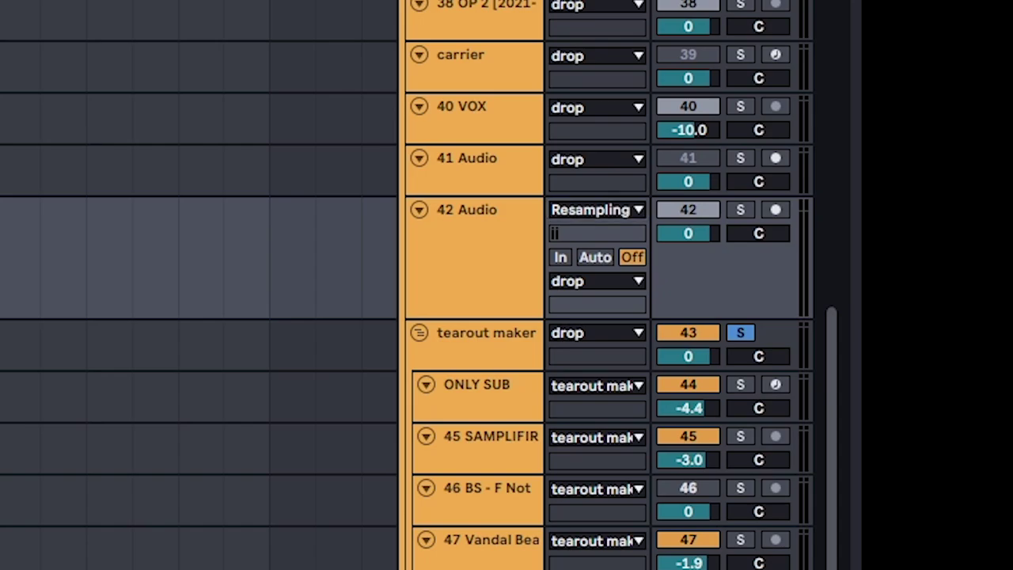
# - Play the soloed drums group from the drop at bar 37 and examine its percussion, ambience and FX tracks
pyautogui.click(197, 169)
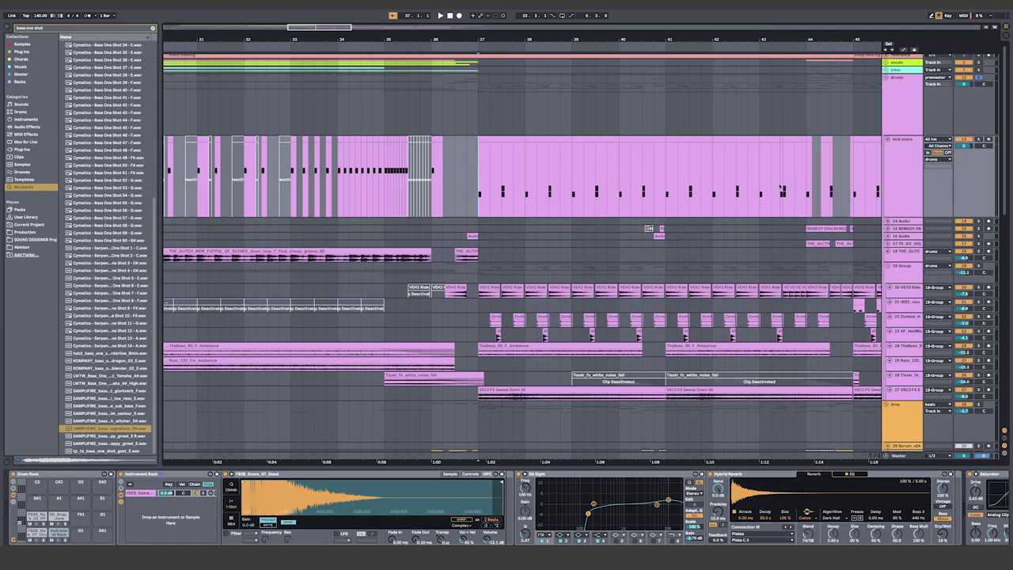
pyautogui.press('space')
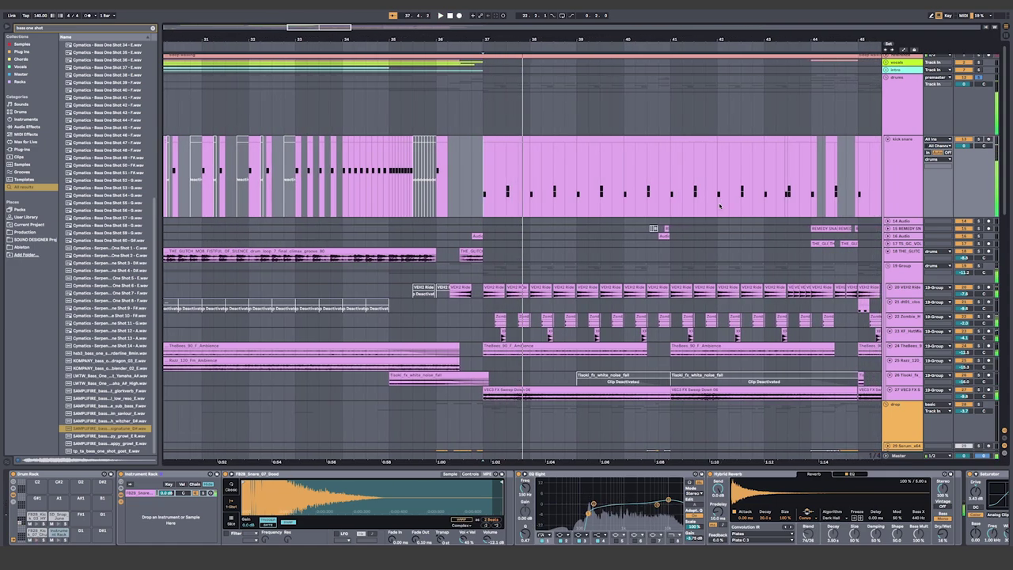
pyautogui.scroll(-1, 692, 204)
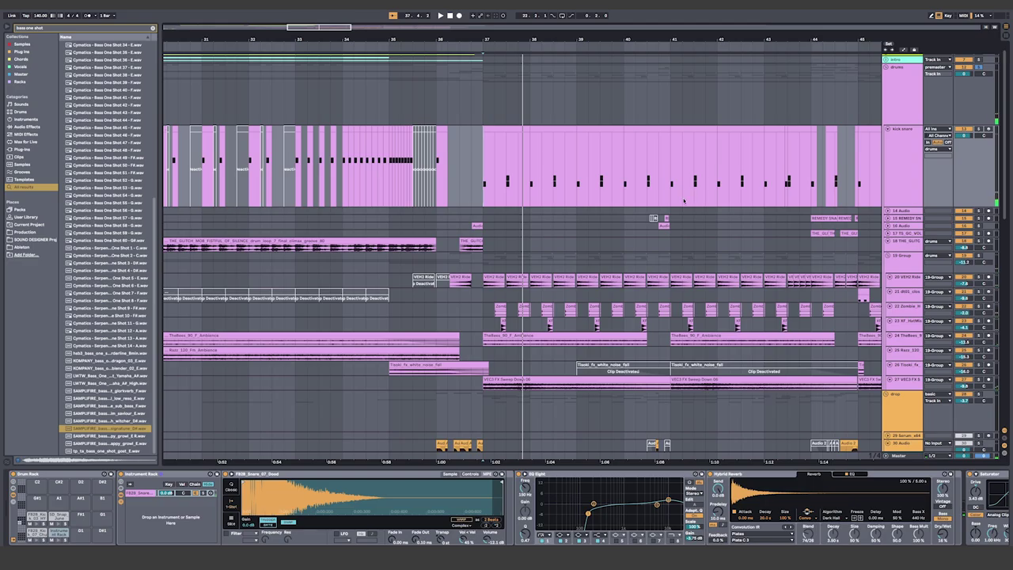
pyautogui.scroll(-2, 606, 239)
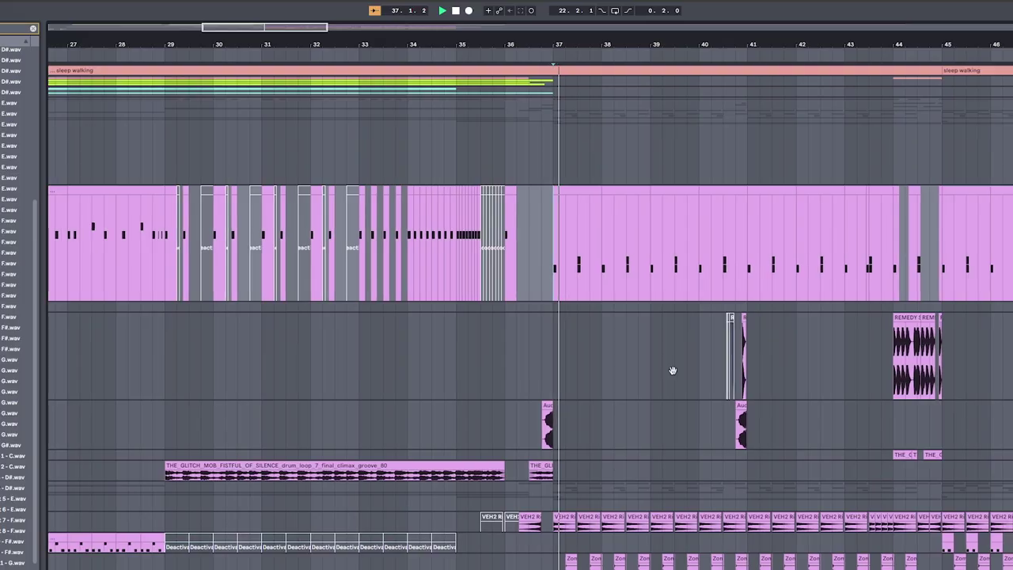
pyautogui.moveTo(673, 370); pyautogui.dragTo(509, 268)
pyautogui.scroll(-2, 472, 311)
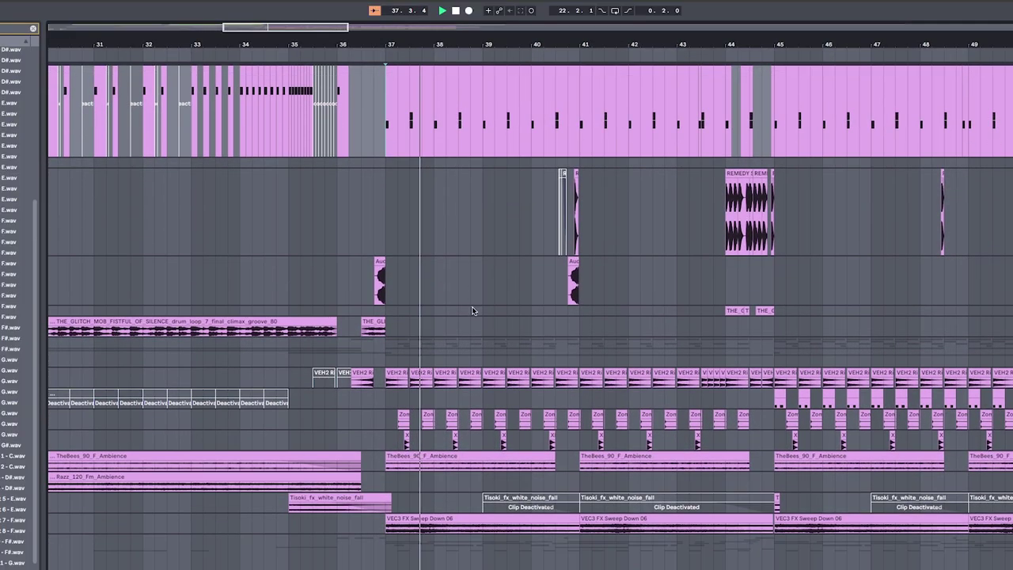
pyautogui.scroll(-3, 472, 310)
pyautogui.scroll(-3, 516, 364)
pyautogui.scroll(-3, 522, 372)
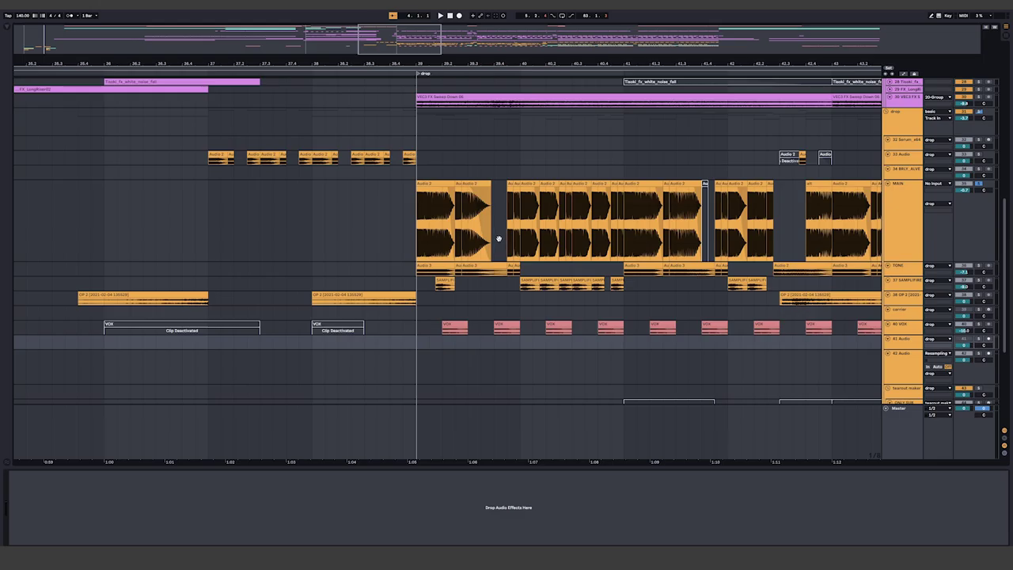
# - Audition the drop's MAIN, TONE and SAMPLIFIRE bass layers and compare how their clips are arranged
pyautogui.hscroll(2, 498, 238)
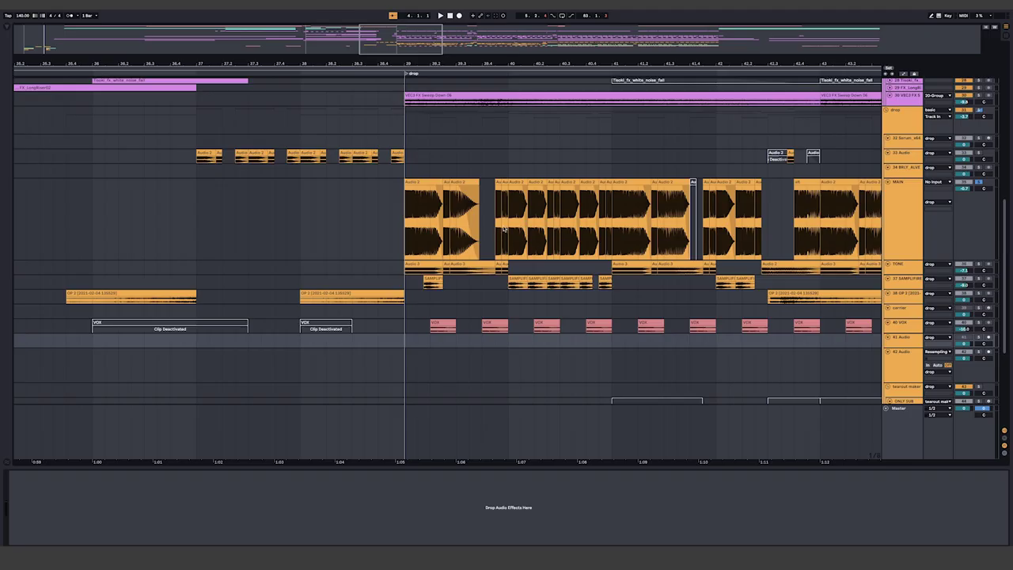
pyautogui.click(505, 228)
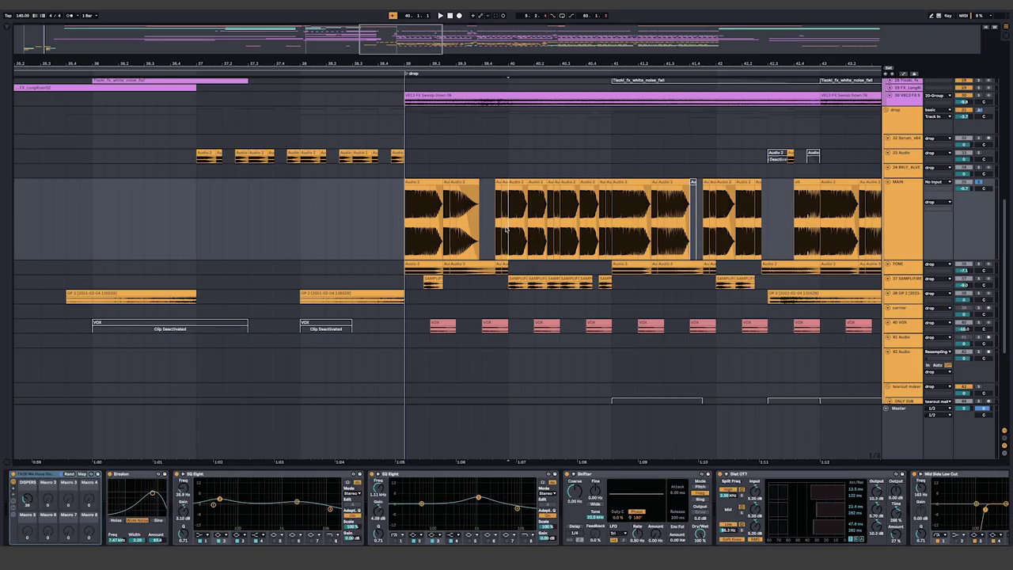
pyautogui.hscroll(-2, 509, 229)
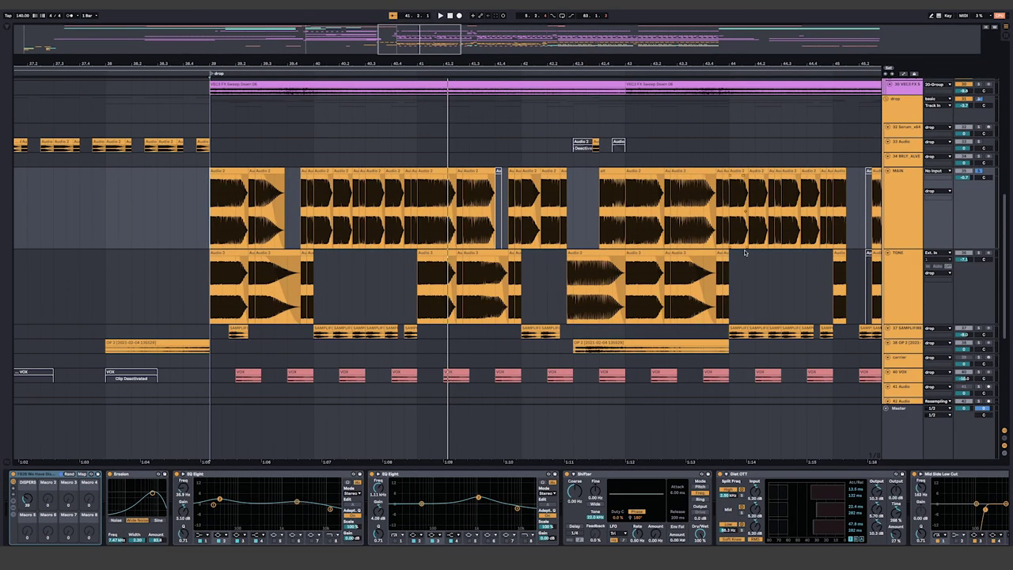
pyautogui.scroll(-2, 686, 274)
pyautogui.scroll(4, 902, 295)
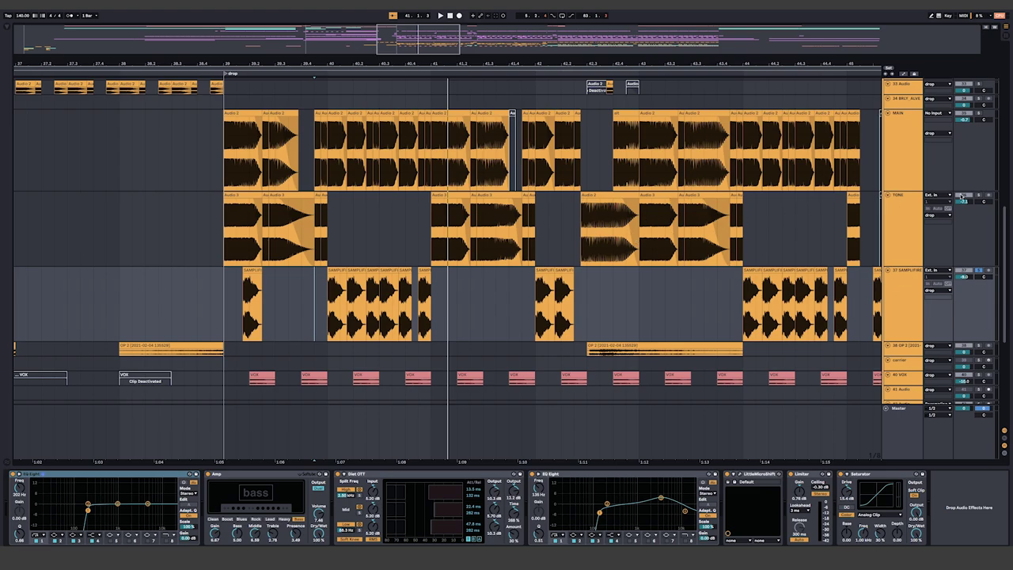
pyautogui.click(539, 243)
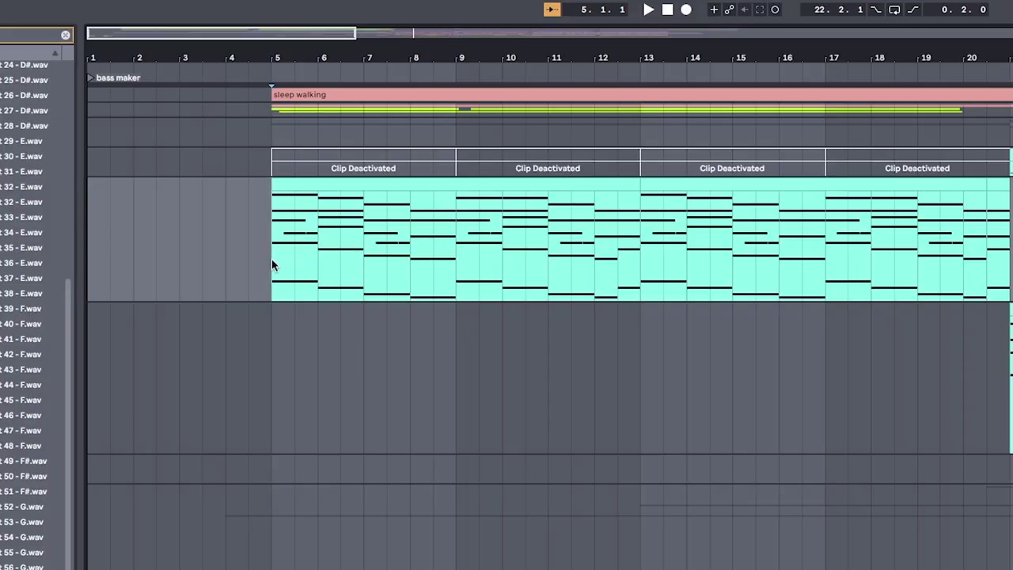
# - Play the intro chord clips from bar 5 and select part of their repeat starting at bar 13
pyautogui.press('space')
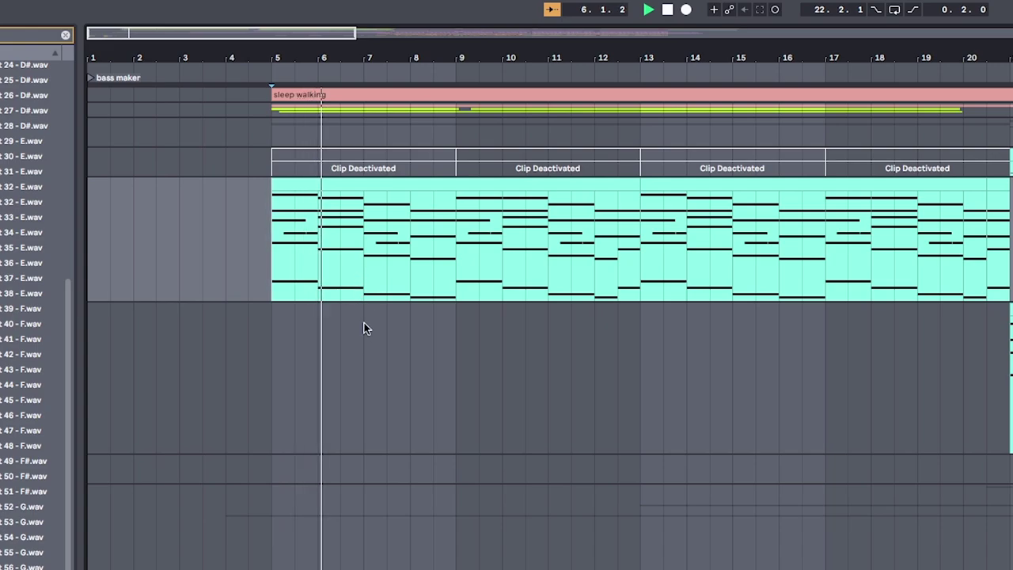
pyautogui.moveTo(339, 284); pyautogui.dragTo(403, 282)
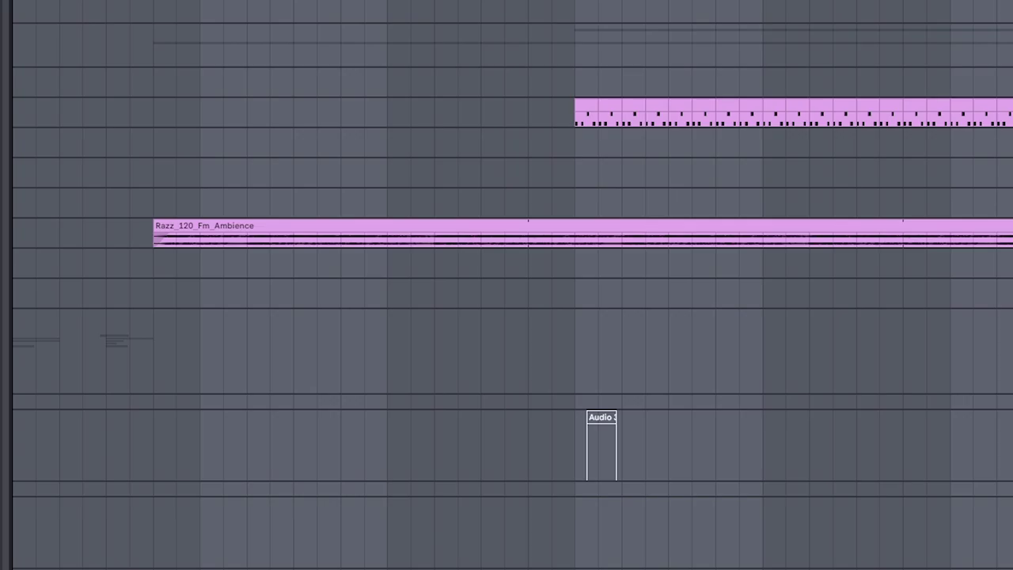
pyautogui.click(564, 251)
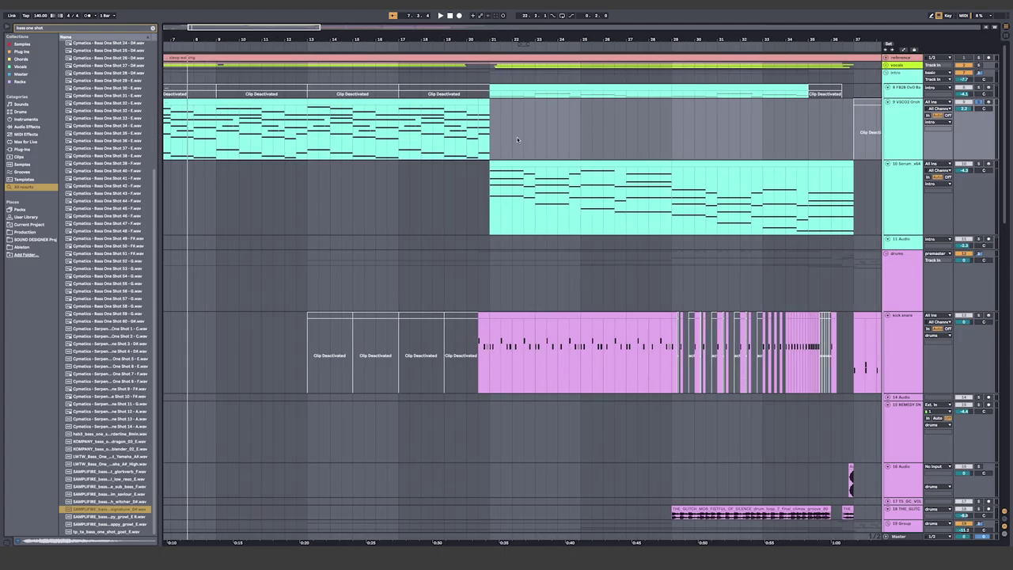
pyautogui.click(417, 103)
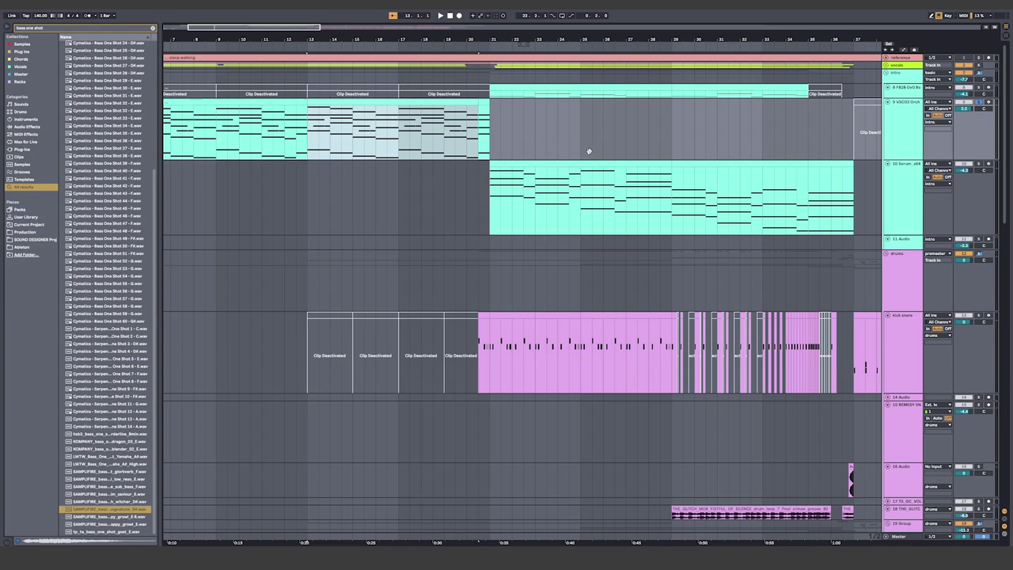
pyautogui.moveTo(589, 151); pyautogui.dragTo(622, 151)
pyautogui.keyDown('shift'); pyautogui.click(418, 154); pyautogui.keyUp('shift')
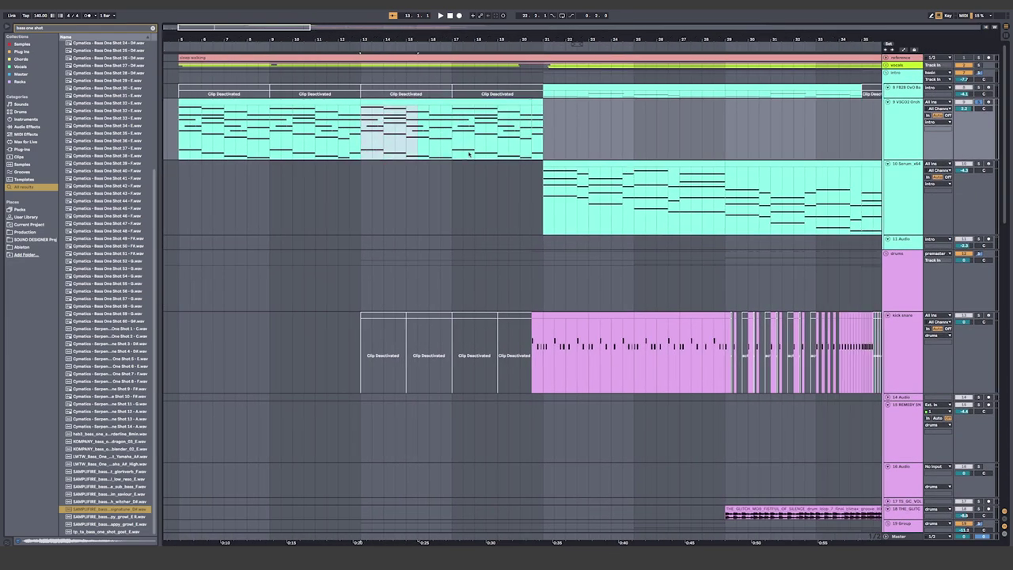
pyautogui.moveTo(514, 207); pyautogui.dragTo(295, 201)
# - Examine the Serum chord clip starting at bar 21, the kick snare track and the Razz_120_Fm_Ambience clip
pyautogui.click(394, 158)
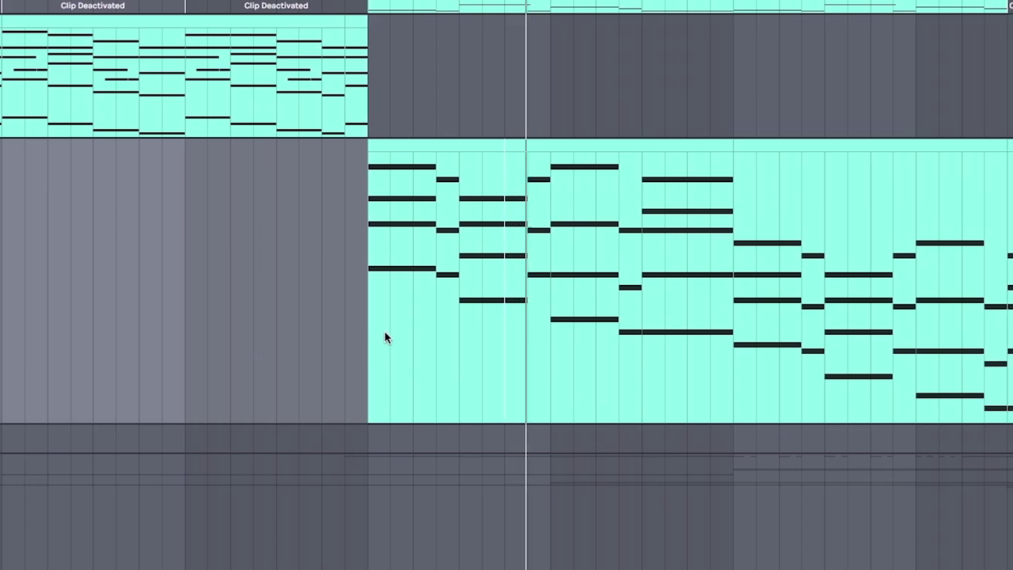
pyautogui.scroll(1, 417, 349)
pyautogui.scroll(-2, 424, 349)
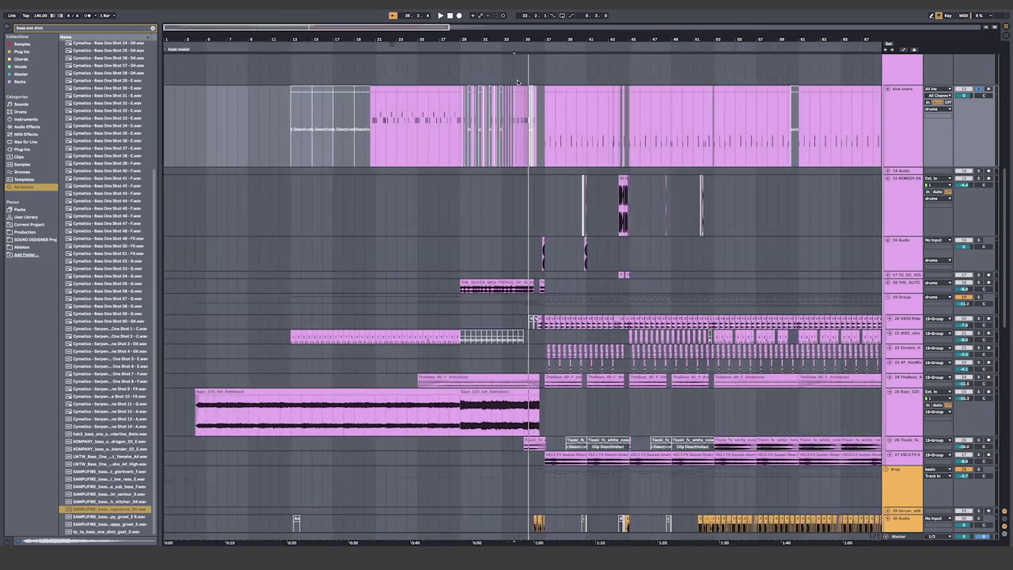
pyautogui.scroll(-4, 493, 81)
pyautogui.click(195, 213)
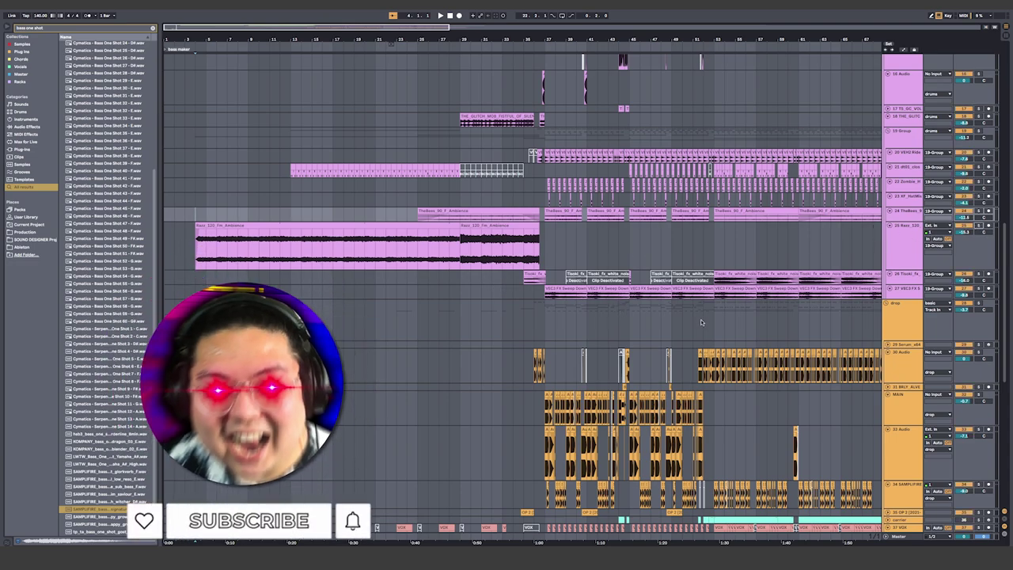
# - Examine the second drop section from bar 53 on the 30 Audio, SAMPLIFIRE and VOX tracks of the drop group
pyautogui.scroll(-5, 681, 326)
pyautogui.hscroll(5, 682, 327)
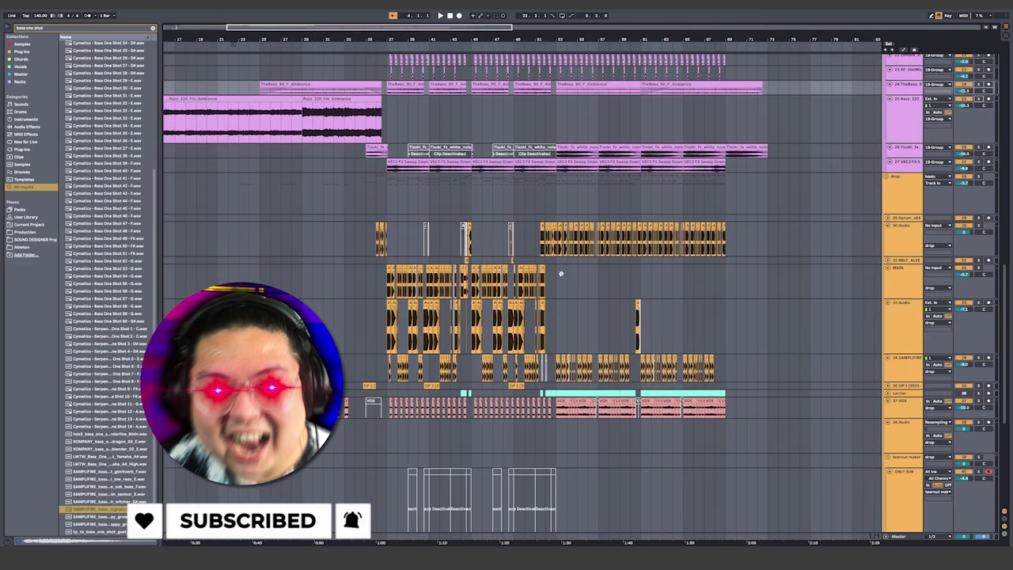
pyautogui.moveTo(561, 273); pyautogui.dragTo(520, 282)
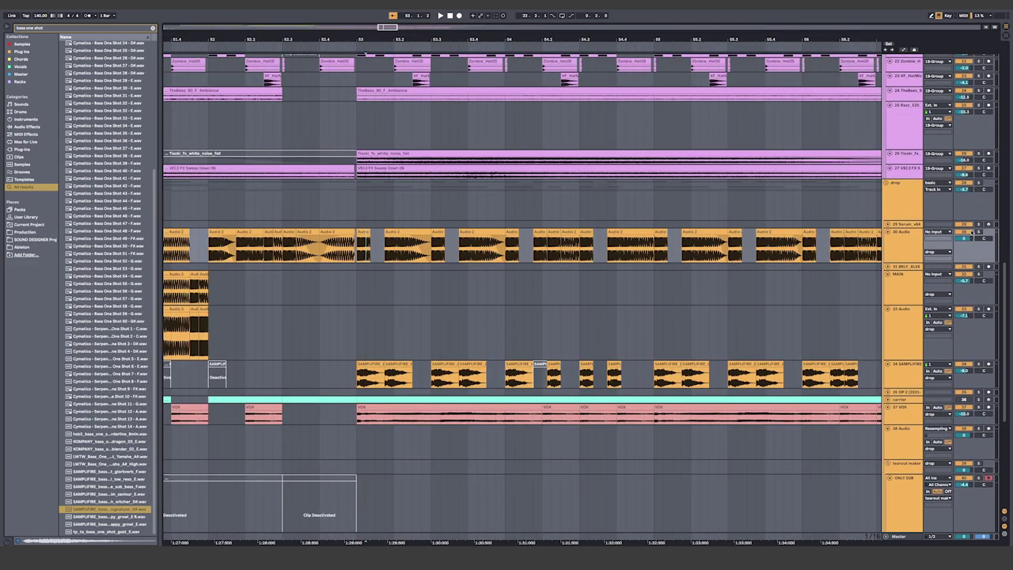
pyautogui.scroll(-1, 846, 225)
pyautogui.scroll(1, 846, 225)
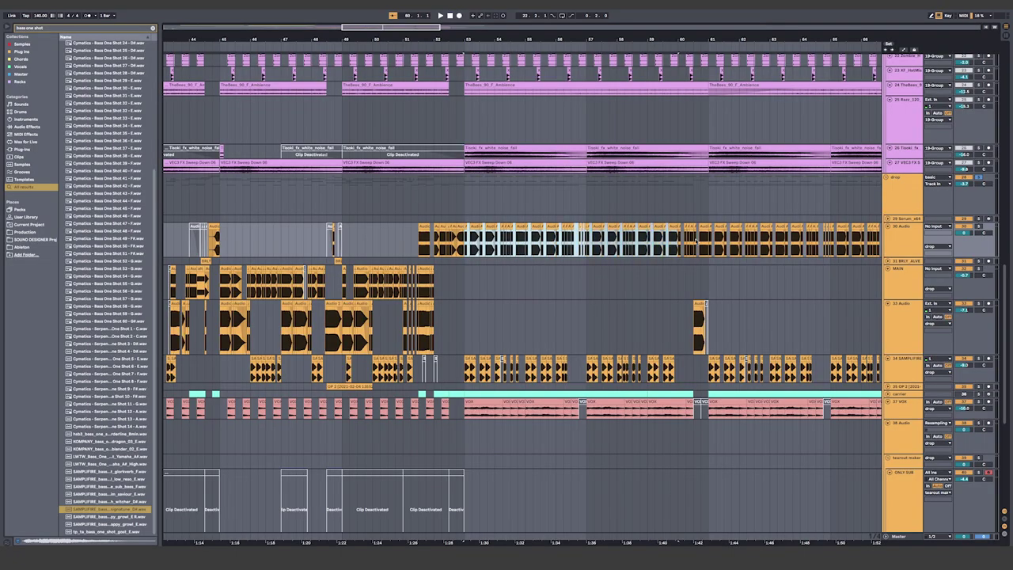
pyautogui.click(530, 287)
pyautogui.hscroll(-2, 524, 283)
pyautogui.scroll(-1, 524, 283)
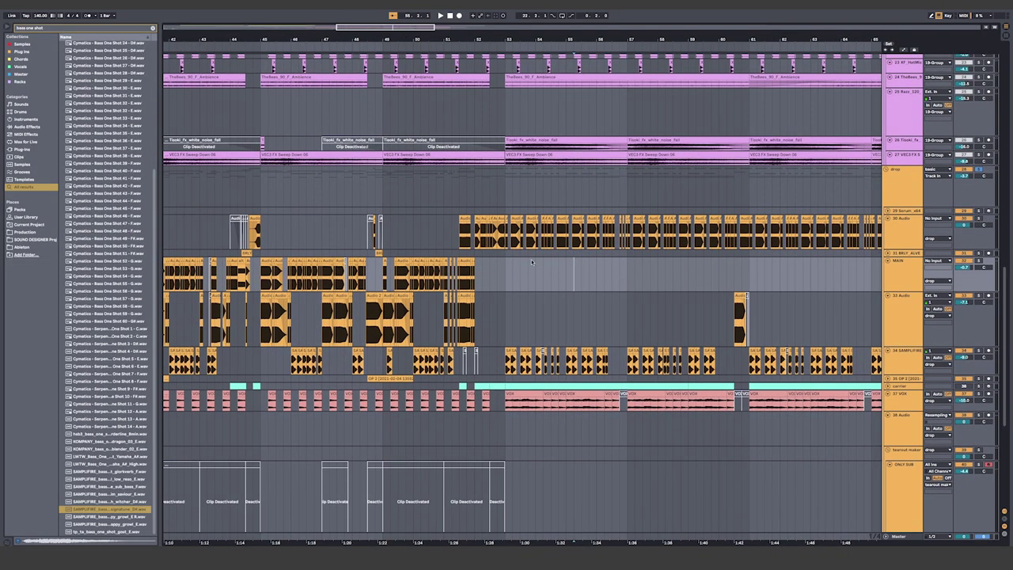
pyautogui.moveTo(520, 229); pyautogui.dragTo(714, 205)
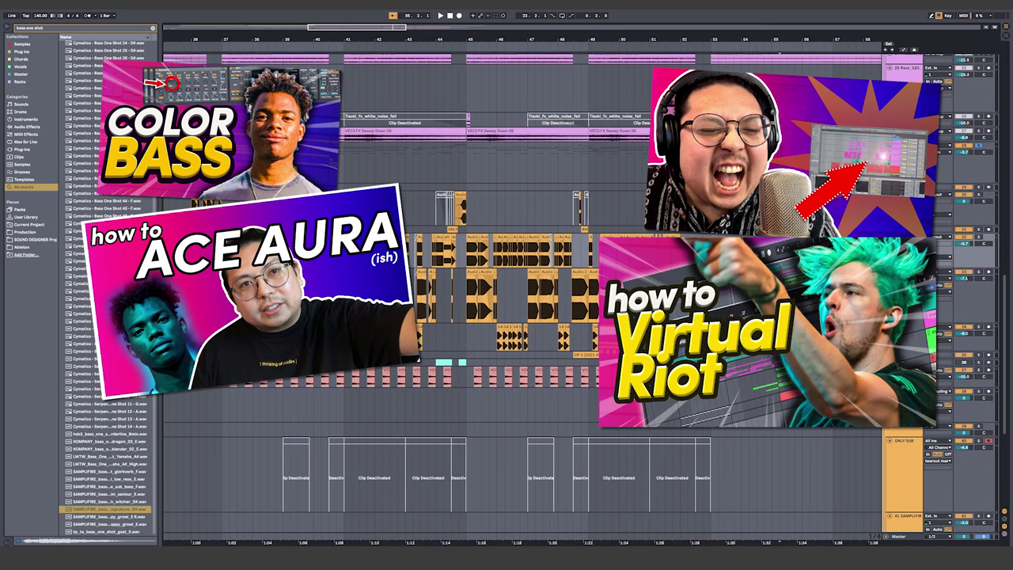
# - Search the browser for "telephone vocal", select the Telephone Vocal.adv preset and play the pre-drop bass clips from bar 37
pyautogui.click(48, 30)
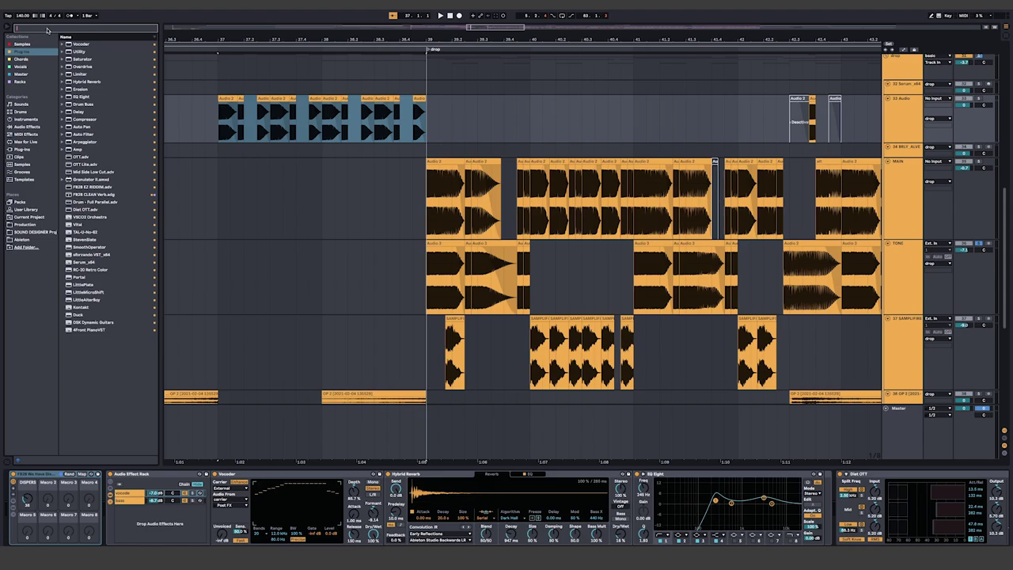
pyautogui.write('telephone vocal')
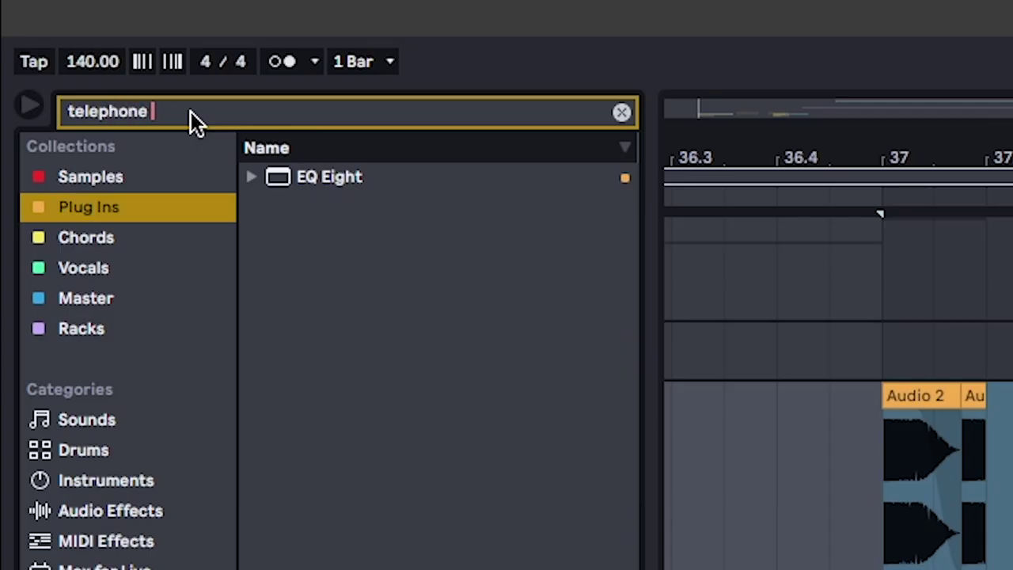
pyautogui.press('Down')
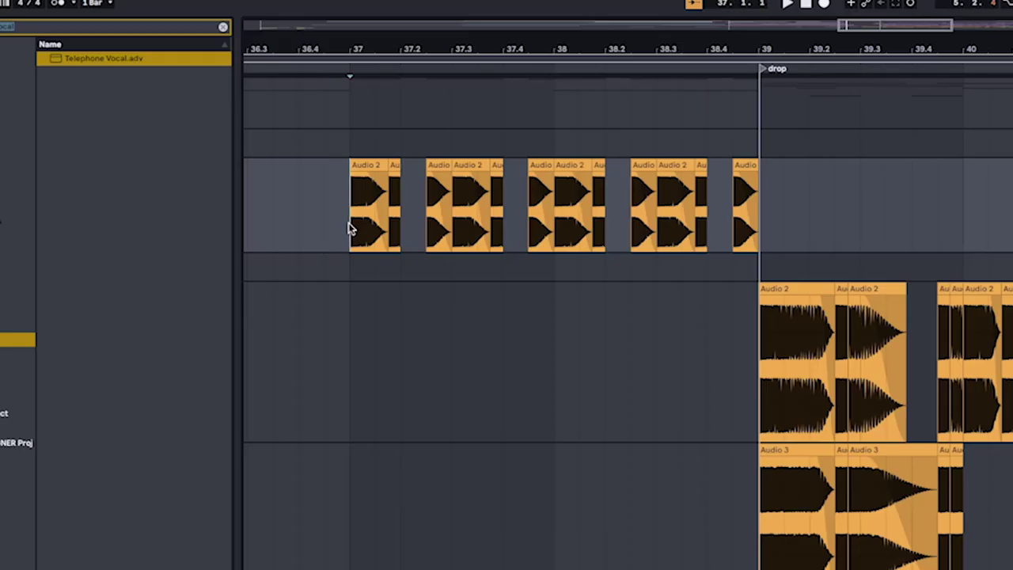
pyautogui.press('space')
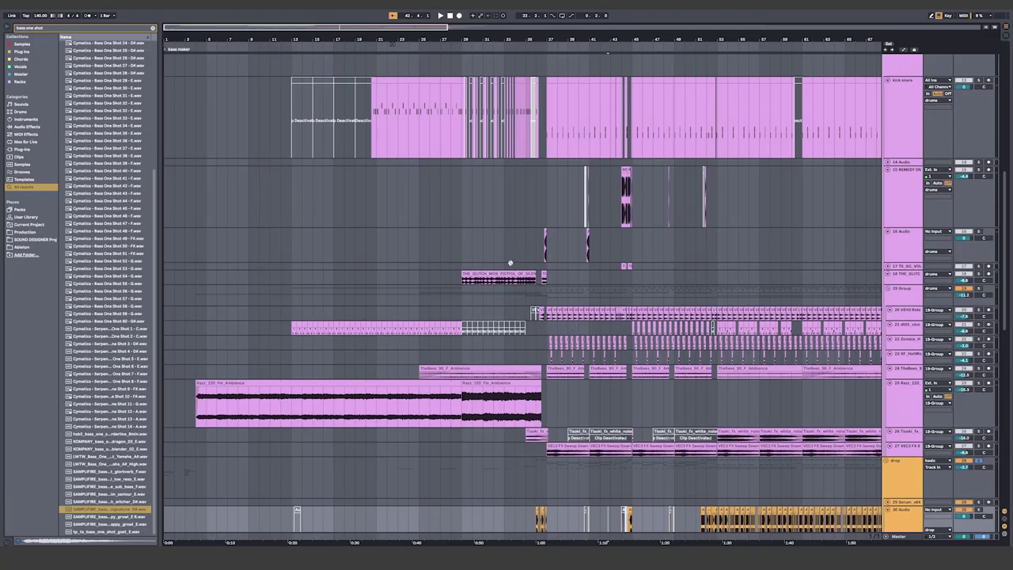
# - Follow playback through the fast build into the drop at bar 39, examining the vocal, drum and bass clips
pyautogui.scroll(10, 554, 304)
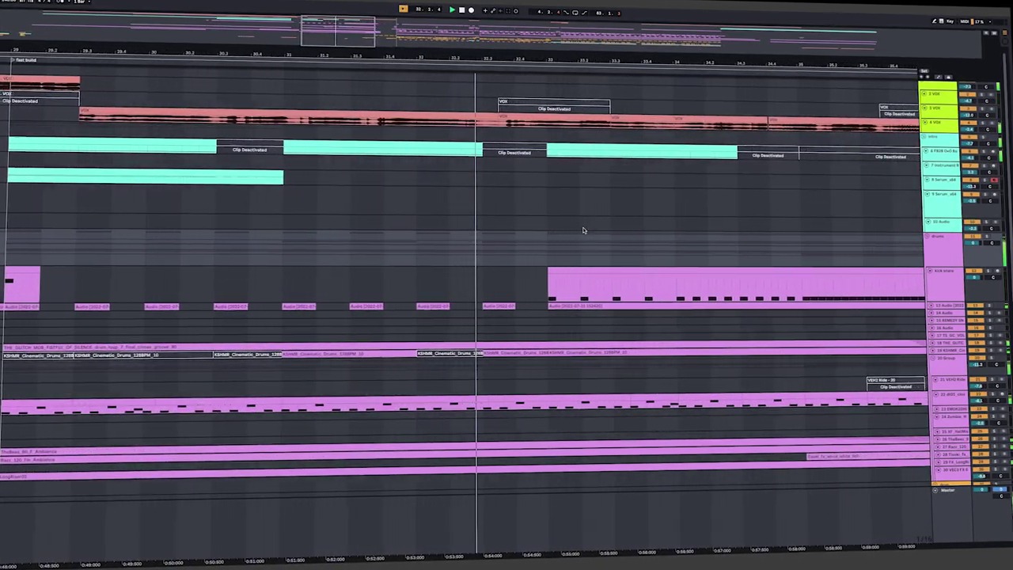
pyautogui.scroll(-10, 581, 204)
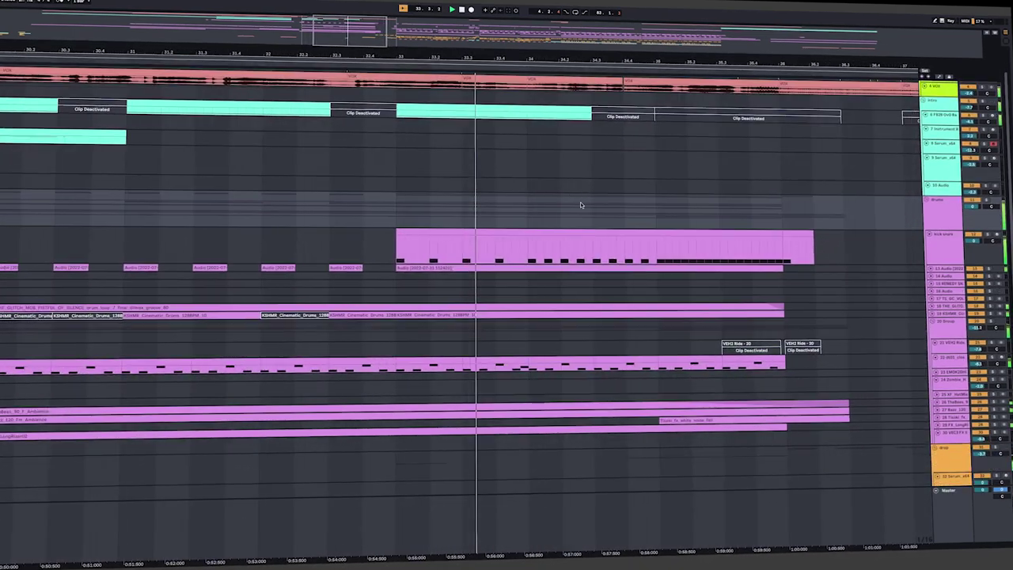
pyautogui.scroll(-5, 587, 274)
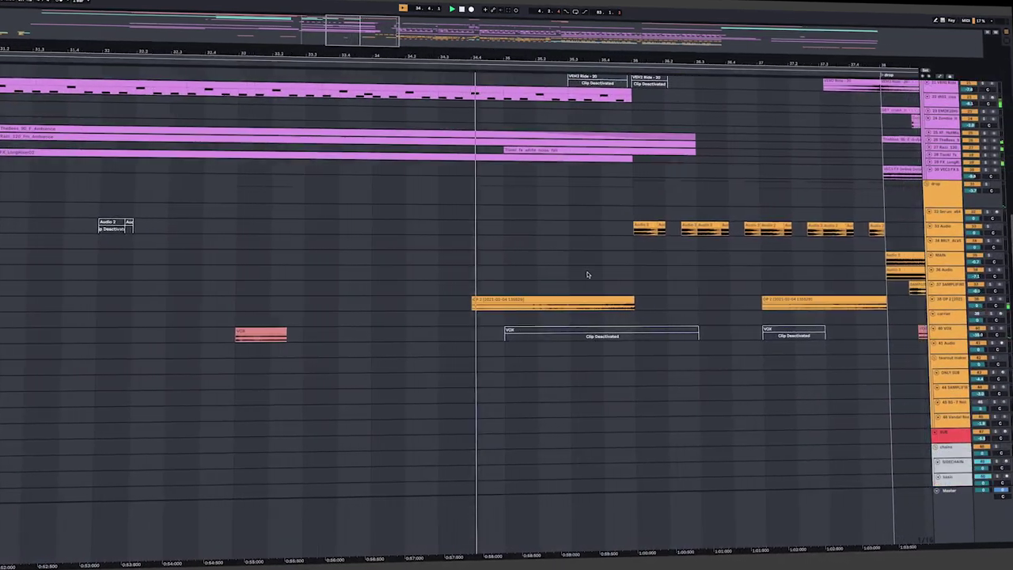
pyautogui.scroll(8, 587, 272)
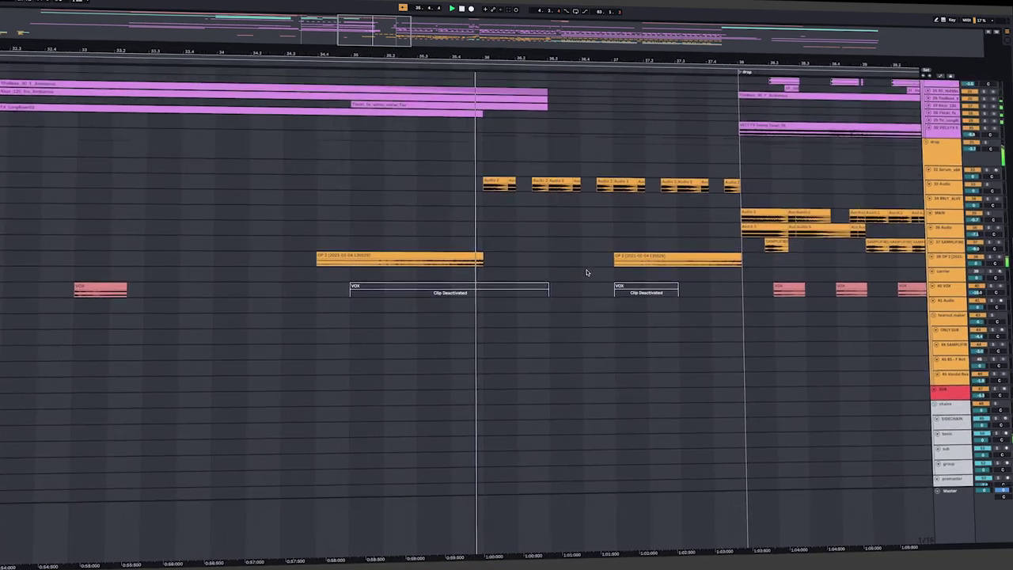
# - Follow playback past the end of the drop at bar 70 and examine the VOX and intro group clips that follow
pyautogui.scroll(3, 587, 271)
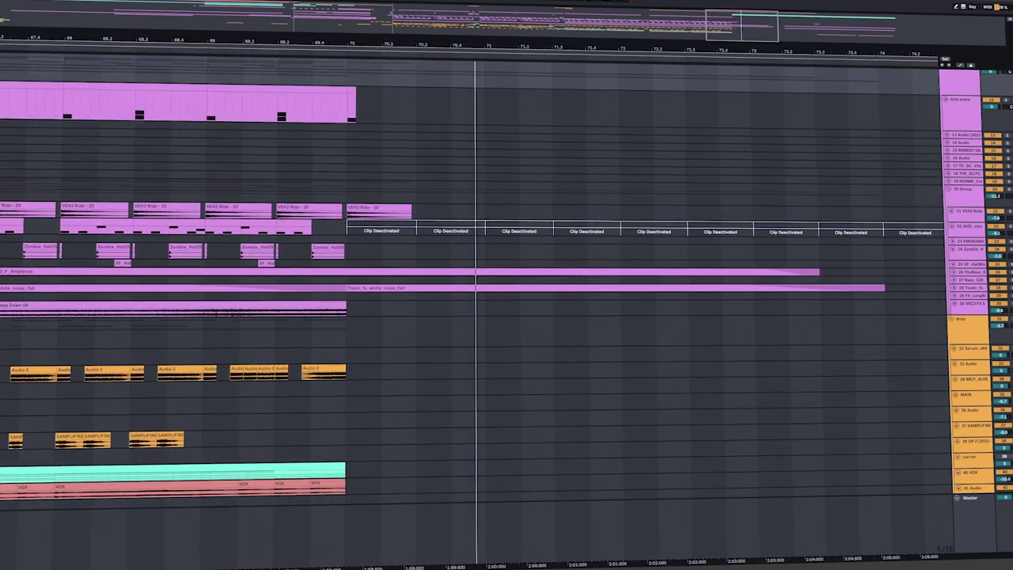
pyautogui.scroll(5, 792, 382)
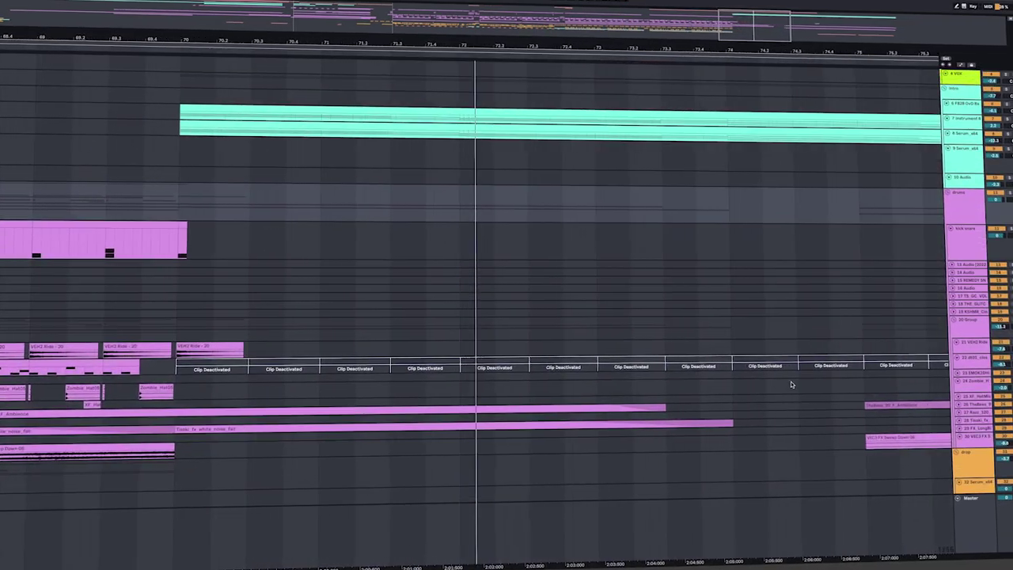
pyautogui.scroll(3, 791, 382)
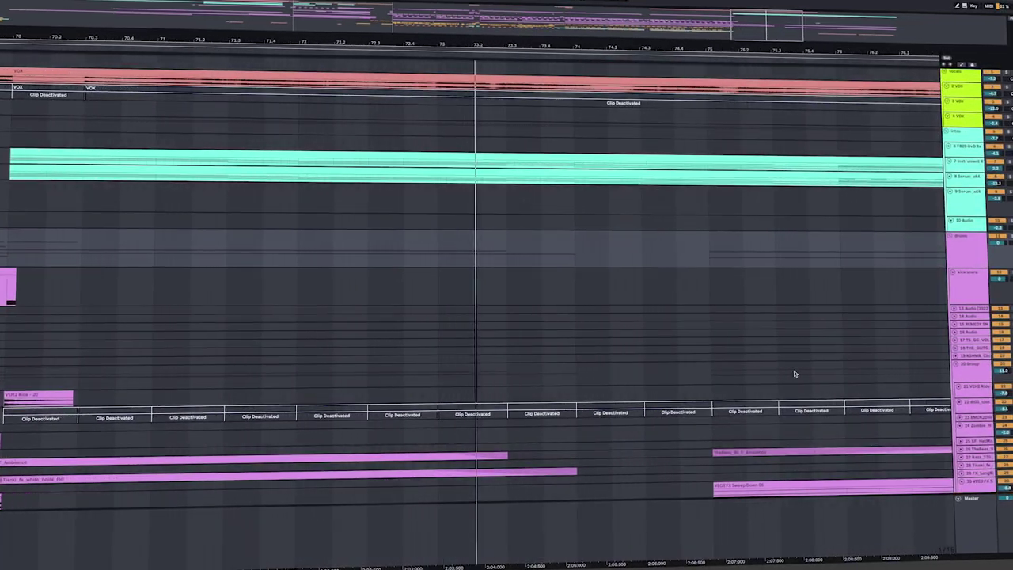